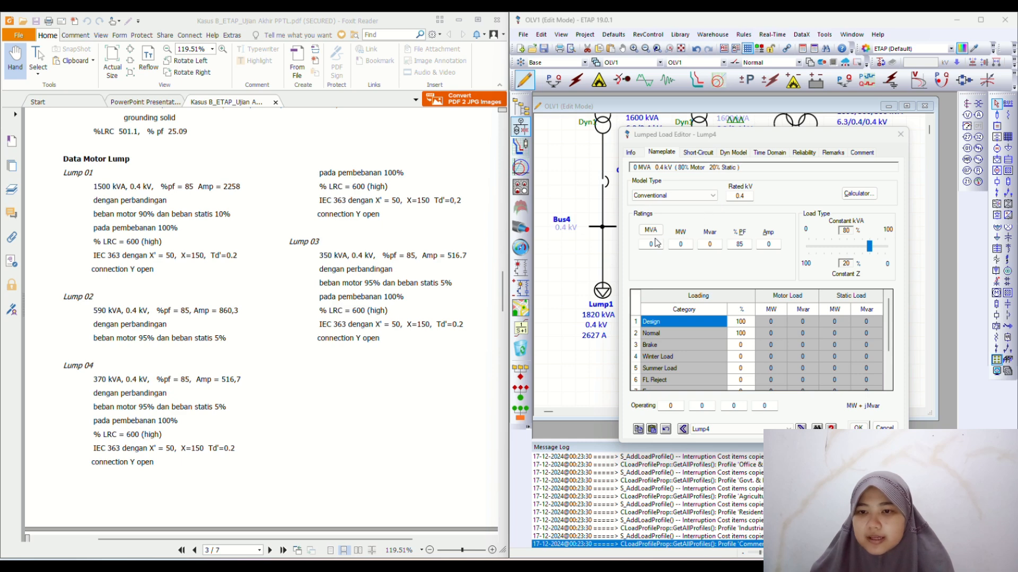
Switch Lump4's rating units to kVA and set its rated power to 690 kVA.
{"action": "left_click", "coordinate": [651, 231]}
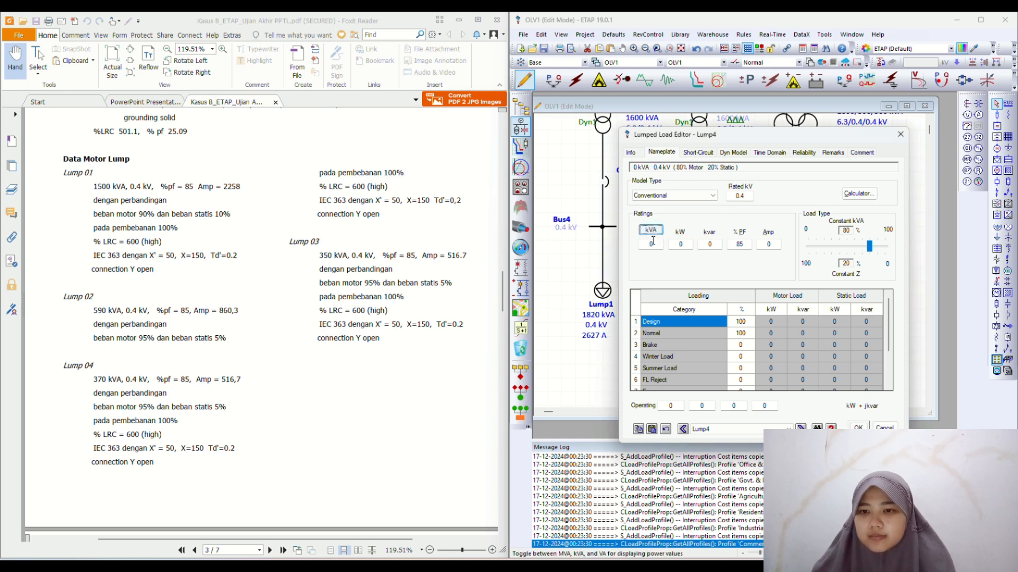
{"action": "left_click", "coordinate": [637, 246]}
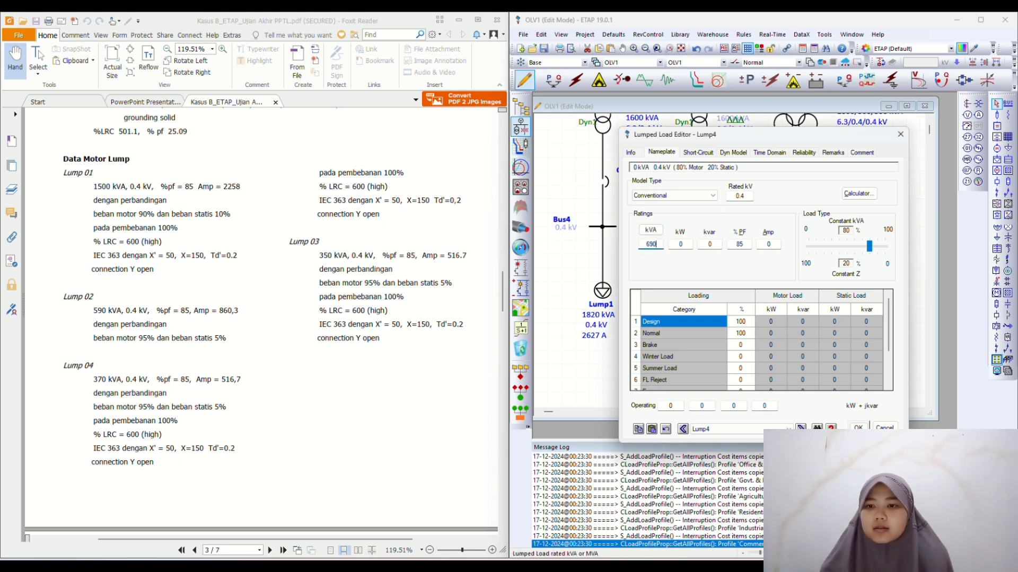
{"action": "type", "text": "690"}
{"action": "key", "text": "Tab"}
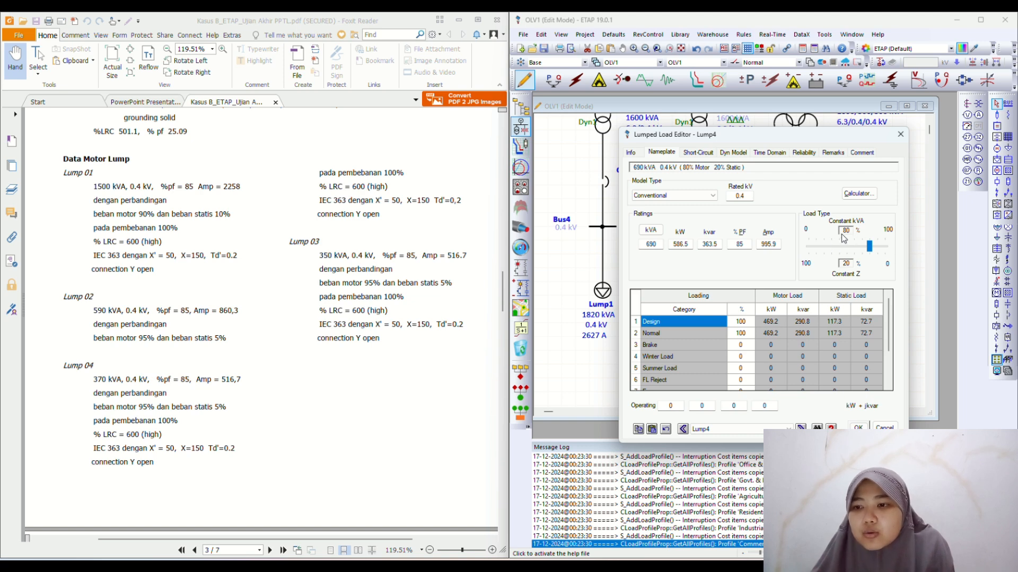
Set Lump4's load type ratio to 95% constant kVA and 5% constant Z.
{"action": "left_click", "coordinate": [876, 252]}
{"action": "key", "text": "Left"}
{"action": "key", "text": "Left"}
{"action": "key", "text": "Left"}
{"action": "key", "text": "Left"}
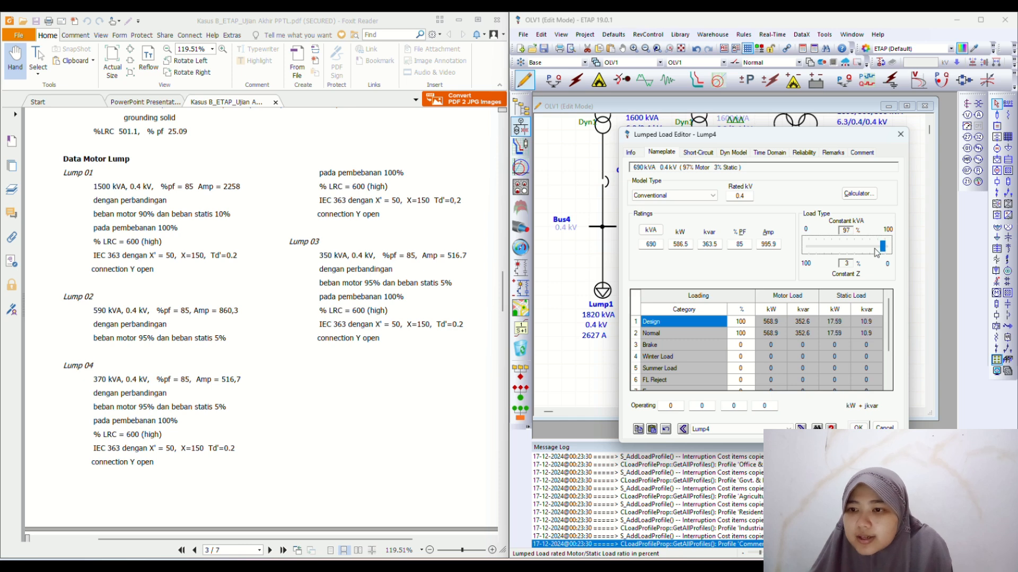
{"action": "key", "text": "Left"}
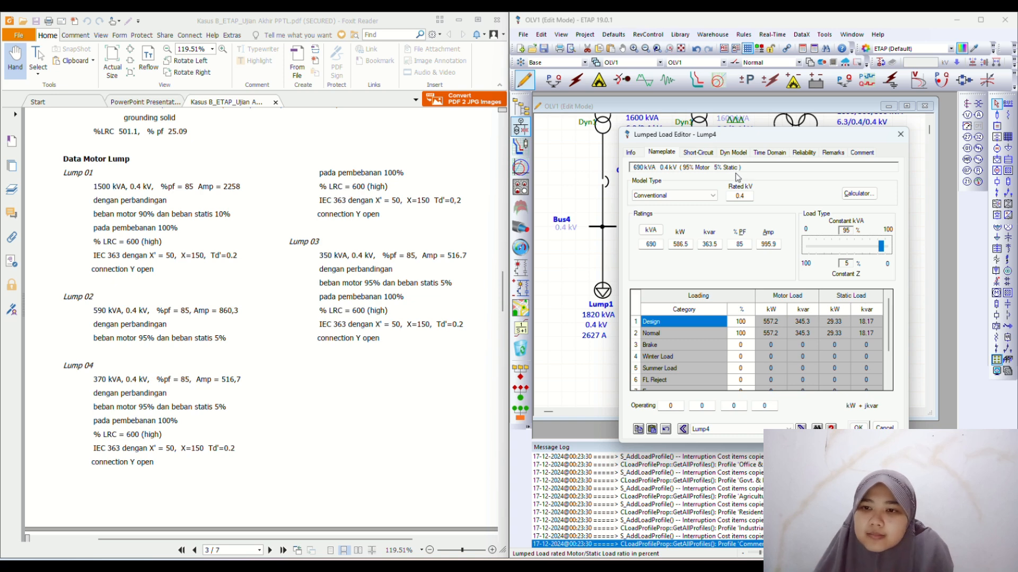
Set Lump4's grounding connection to wye with type Open and accept the lumped load settings.
{"action": "left_click", "coordinate": [700, 153]}
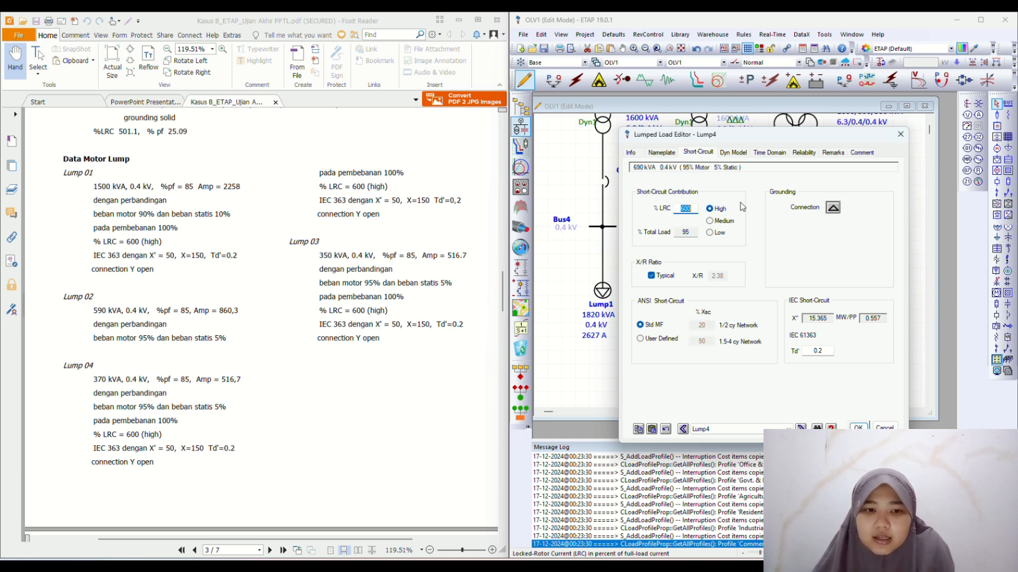
{"action": "left_click", "coordinate": [833, 208]}
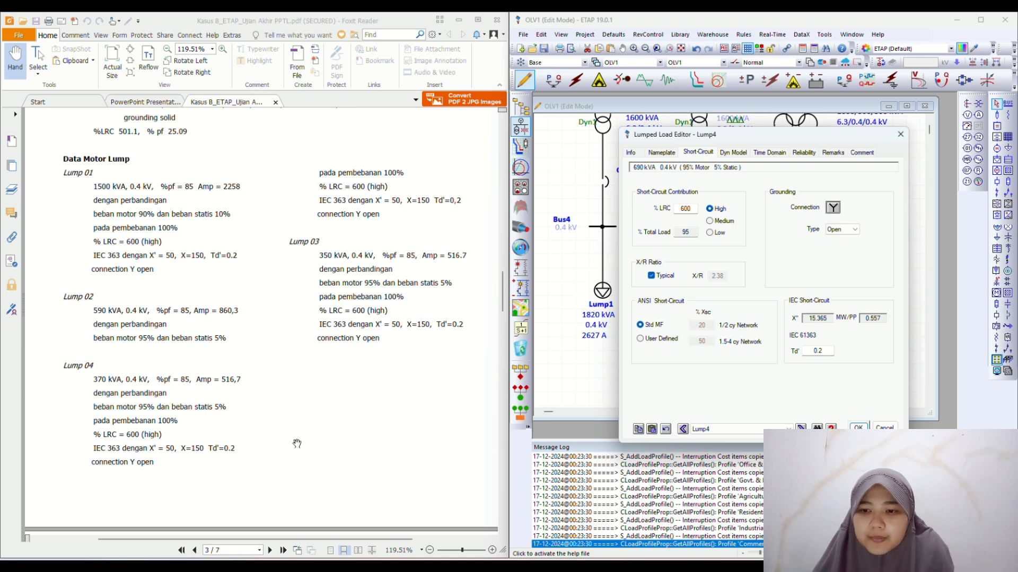
{"action": "left_click", "coordinate": [857, 427]}
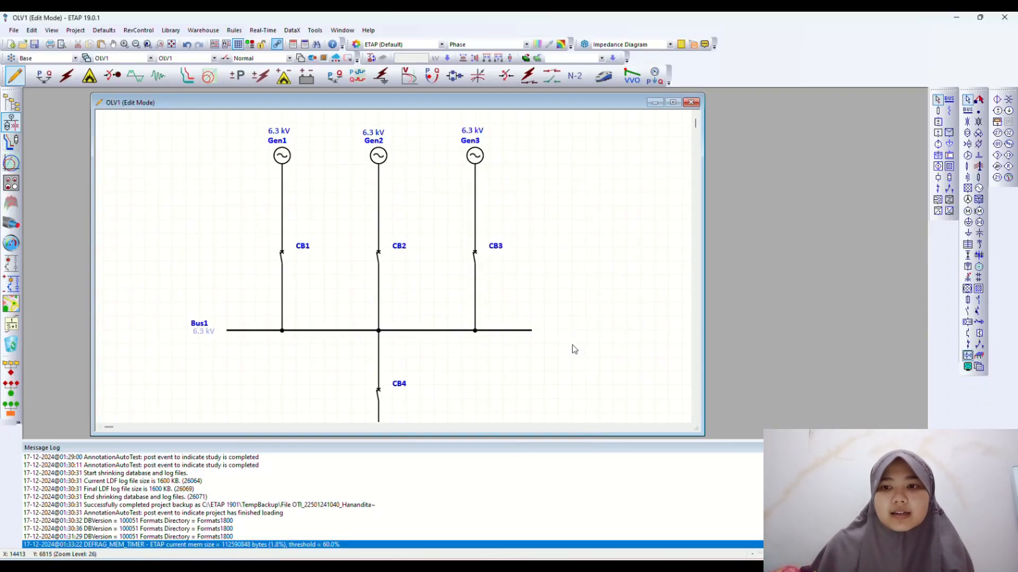
Switch the one-line diagram to Load Flow Analysis mode and run the load flow study.
{"action": "left_click", "coordinate": [44, 77]}
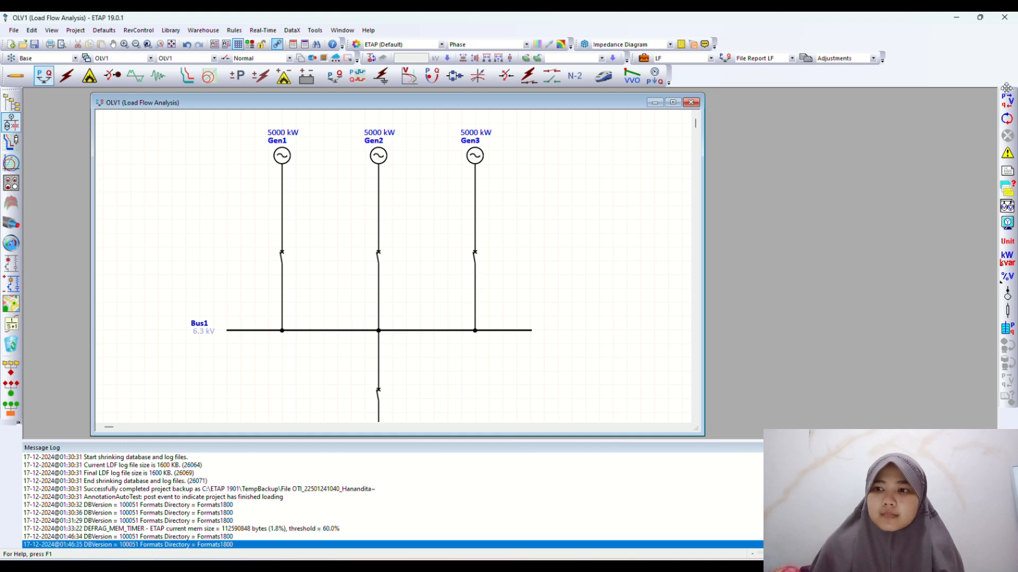
{"action": "left_click", "coordinate": [1012, 104]}
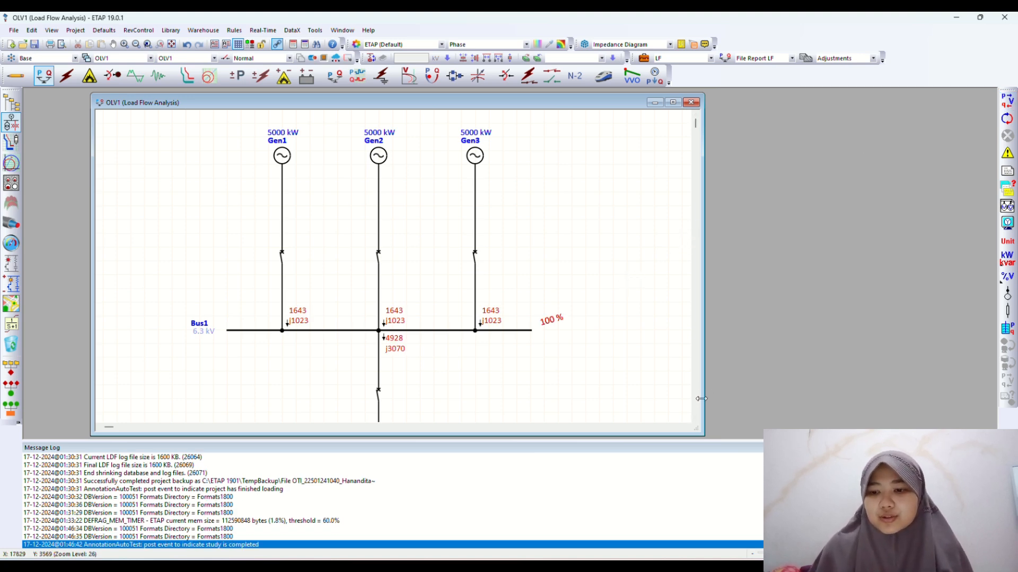
Examine the load flow results along the diagram from Bus1 through the cables and transformers to the lumped loads.
{"action": "left_click", "coordinate": [695, 418]}
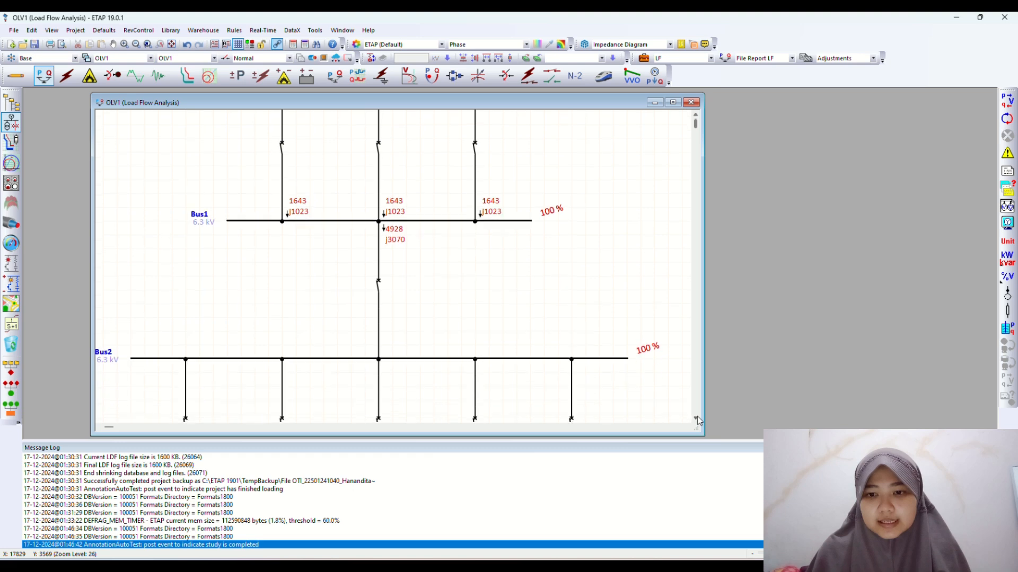
{"action": "left_click", "coordinate": [696, 418]}
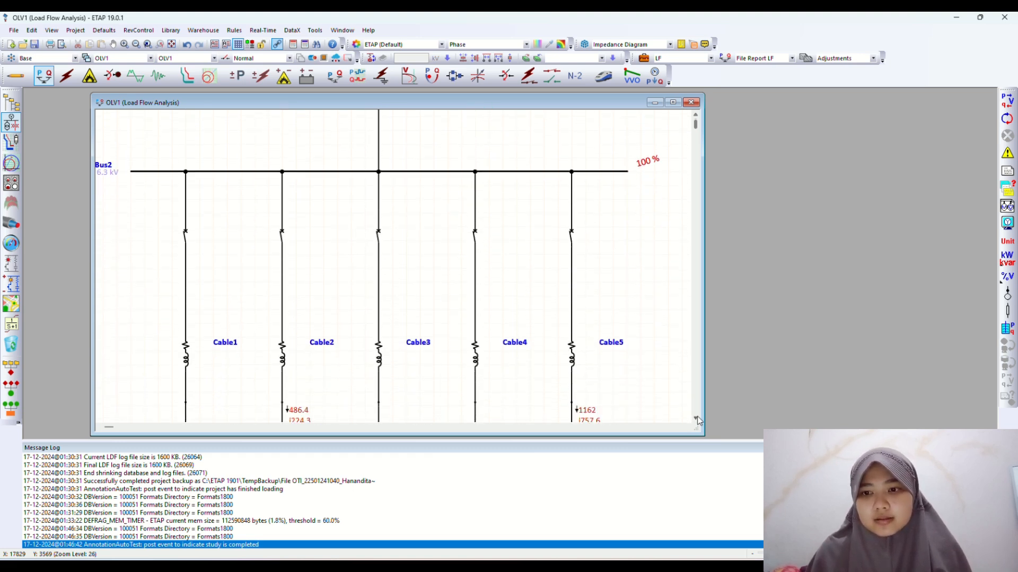
{"action": "left_click", "coordinate": [697, 418]}
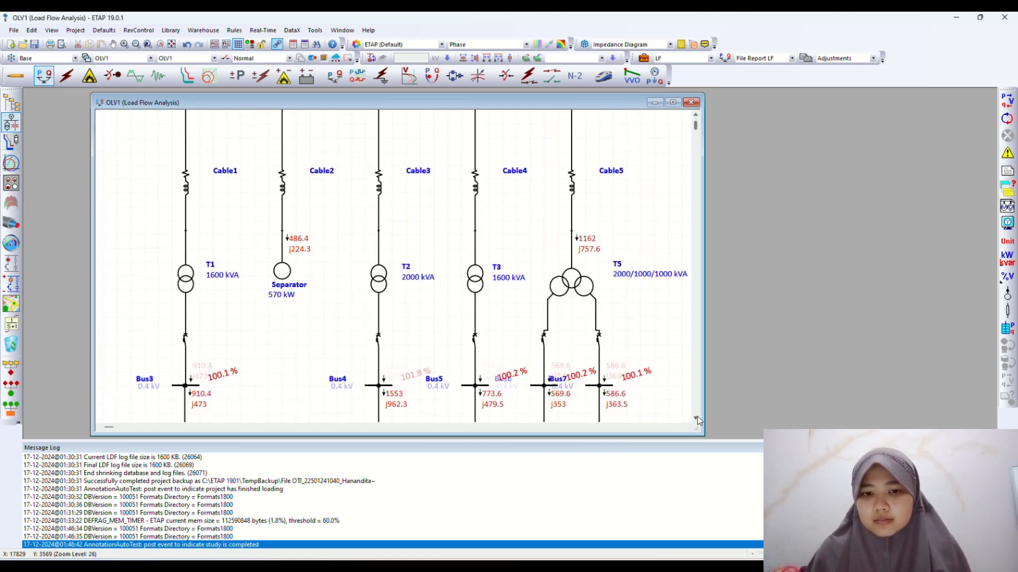
{"action": "left_click", "coordinate": [696, 419]}
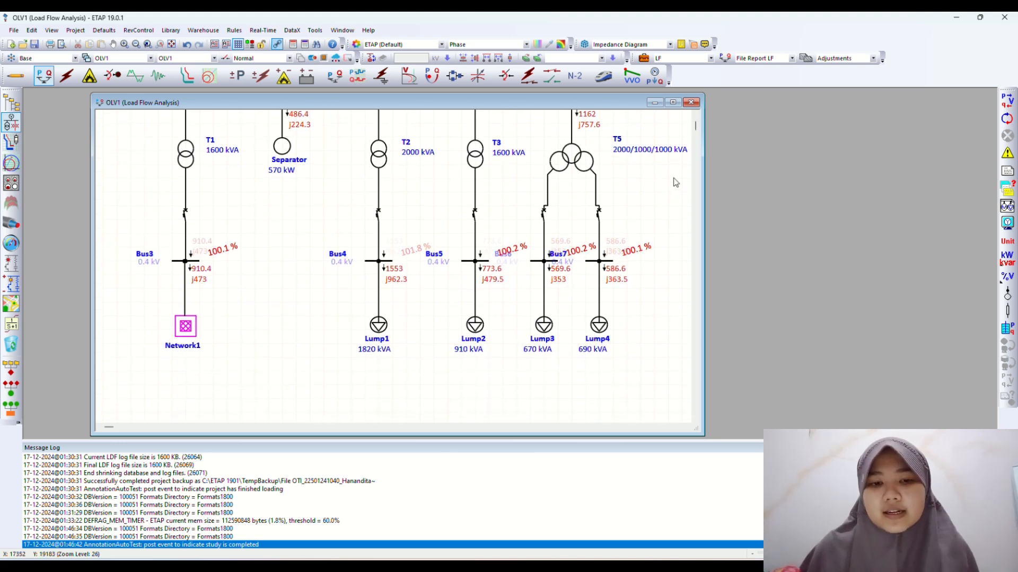
{"action": "left_click", "coordinate": [696, 117]}
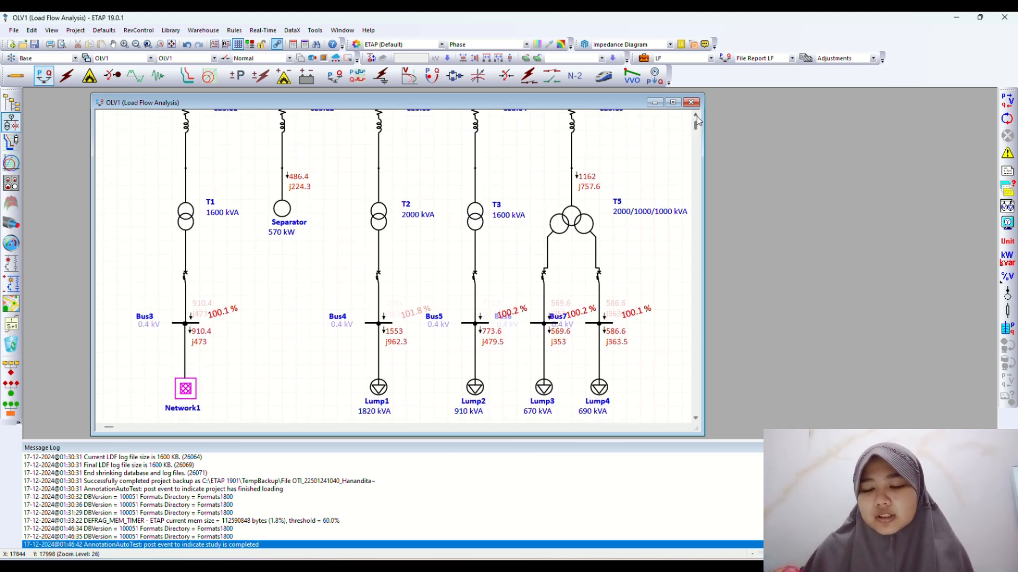
{"action": "left_click", "coordinate": [696, 118]}
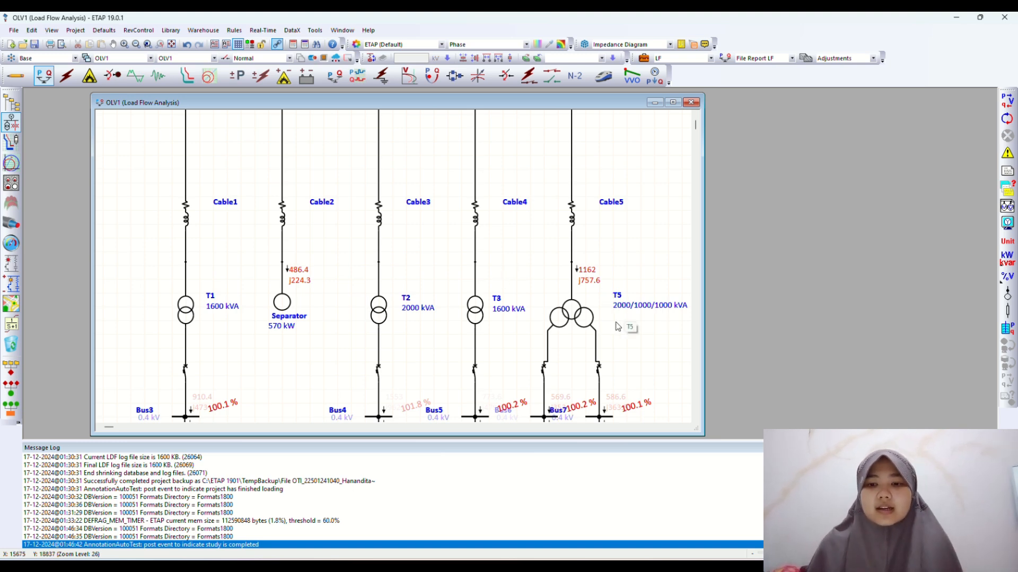
{"action": "scroll", "coordinate": [617, 326], "scroll_direction": "down", "scroll_amount": 3}
{"action": "scroll", "coordinate": [618, 326], "scroll_direction": "up", "scroll_amount": 3}
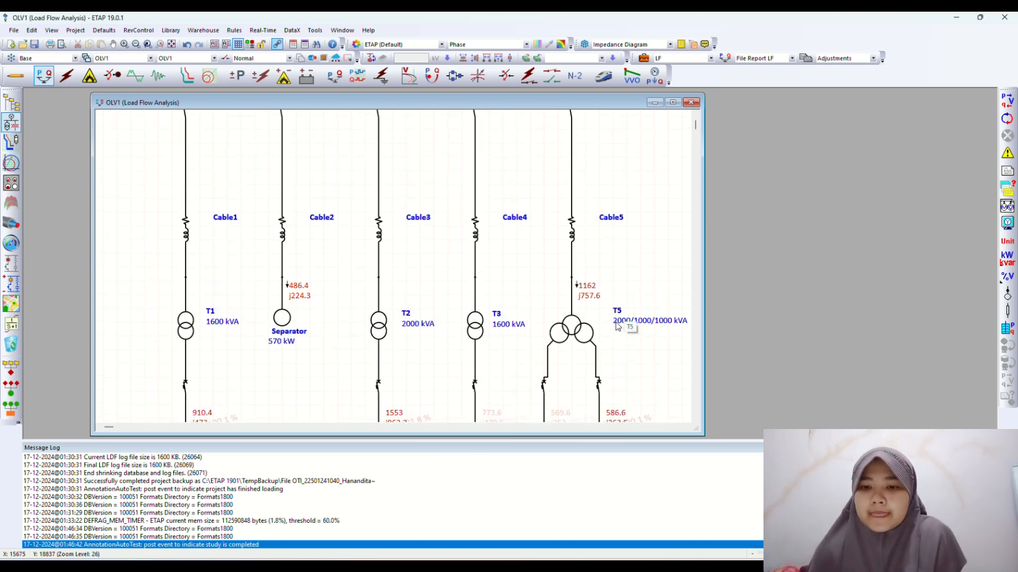
{"action": "scroll", "coordinate": [617, 326], "scroll_direction": "down", "scroll_amount": 2}
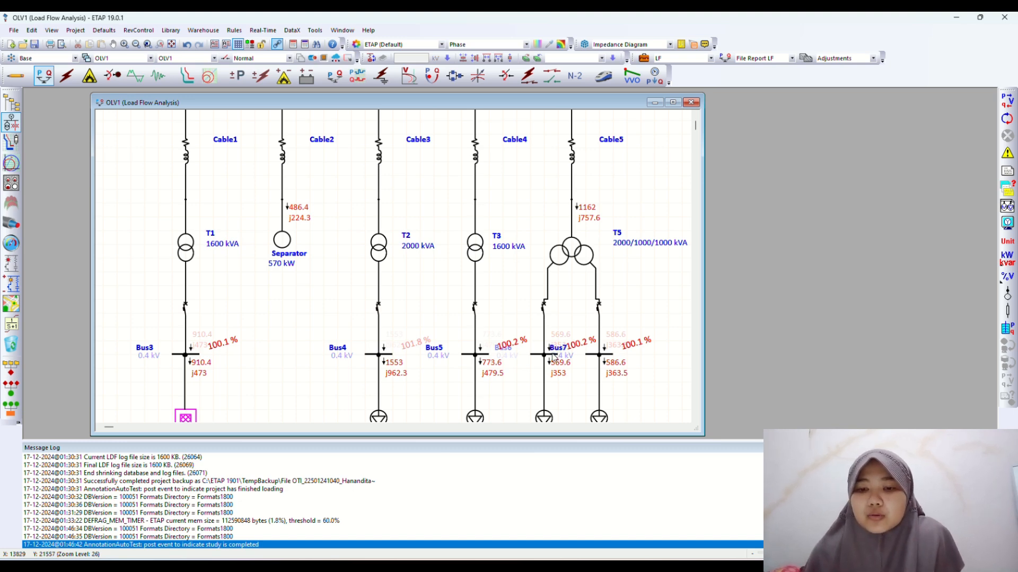
Check the primary winding's fixed tap percentage of three-winding transformer T5.
{"action": "double_click", "coordinate": [576, 247]}
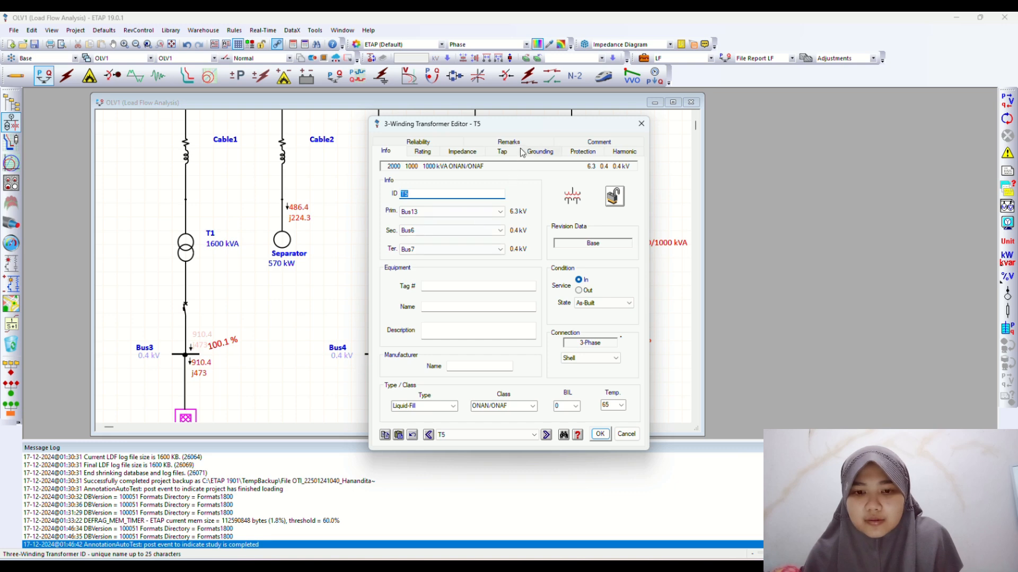
{"action": "left_click", "coordinate": [502, 152]}
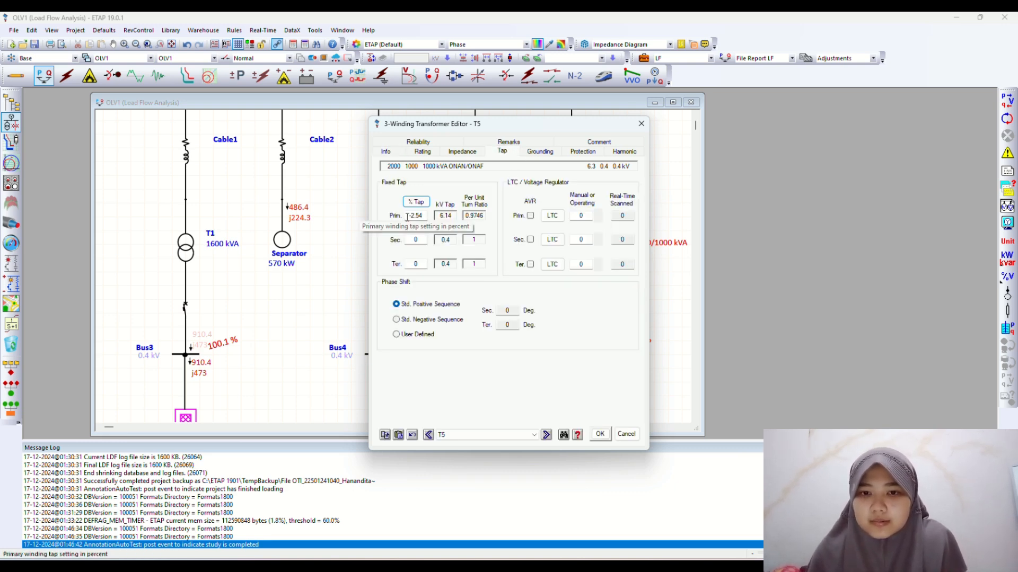
{"action": "left_click_drag", "start_coordinate": [408, 218], "coordinate": [436, 215]}
{"action": "left_click", "coordinate": [435, 215]}
{"action": "double_click", "coordinate": [422, 218]}
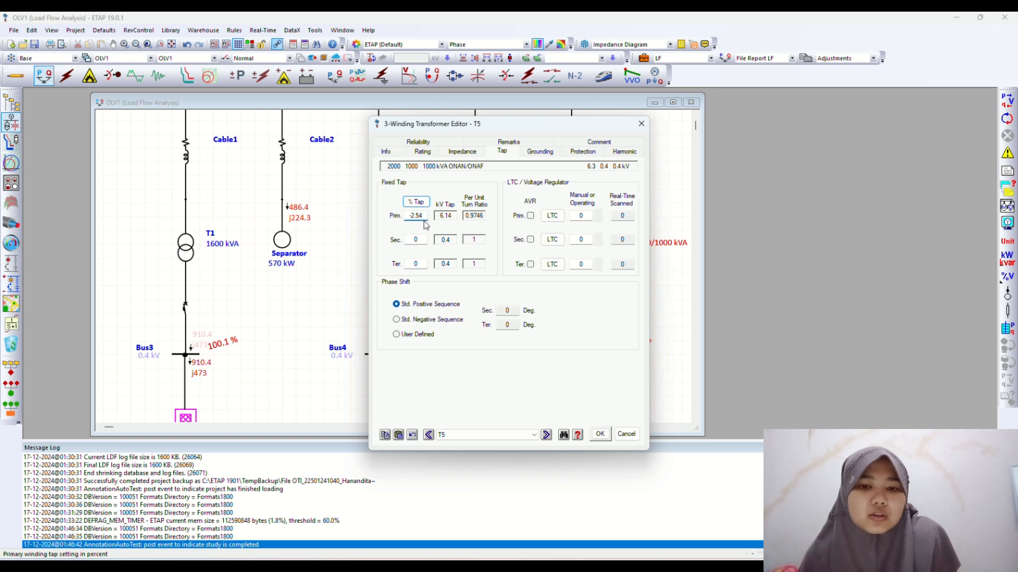
{"action": "left_click", "coordinate": [601, 435]}
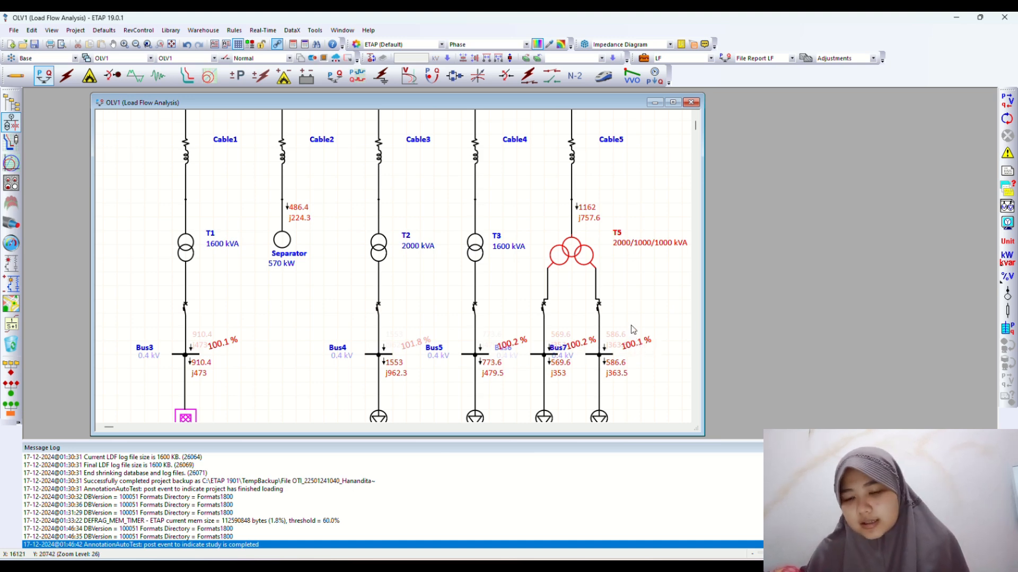
Generate the Complete load flow report in PDF format.
{"action": "scroll", "coordinate": [580, 263], "scroll_direction": "up", "scroll_amount": 2}
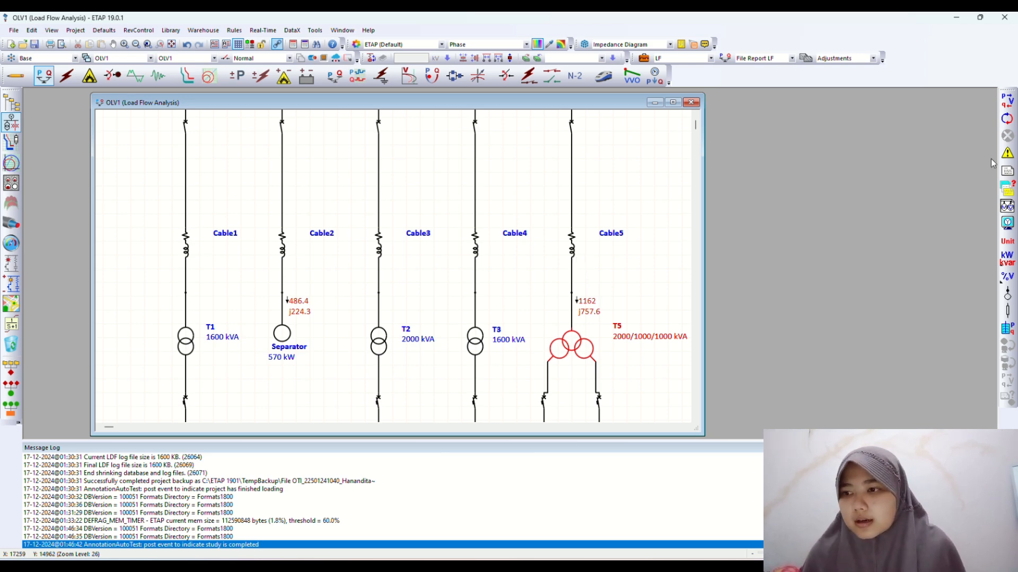
{"action": "left_click", "coordinate": [1006, 172]}
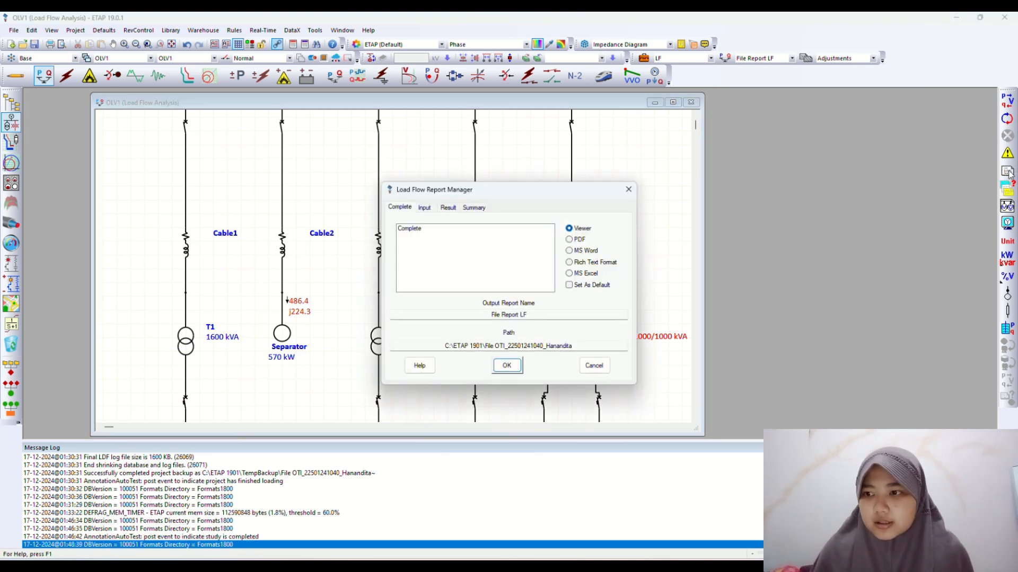
{"action": "left_click", "coordinate": [426, 230]}
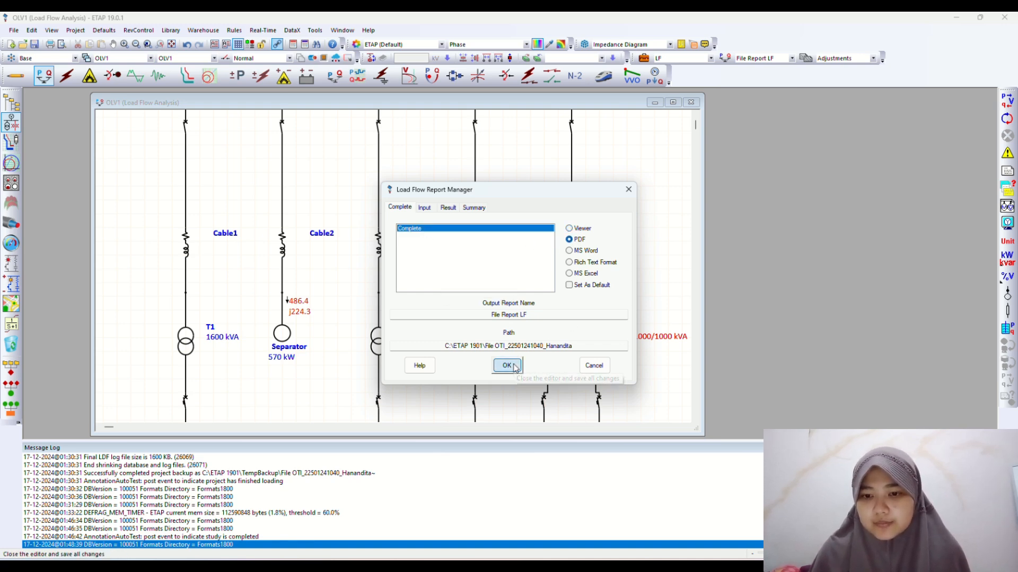
{"action": "left_click", "coordinate": [507, 366]}
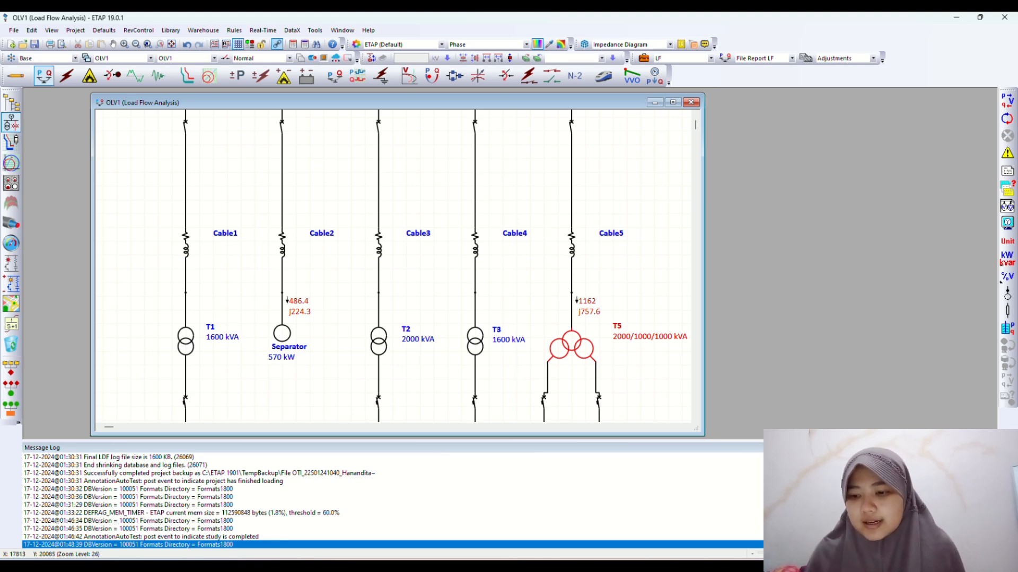
Generate the Load Flow Report from the result reports in PDF format.
{"action": "left_click", "coordinate": [1008, 171]}
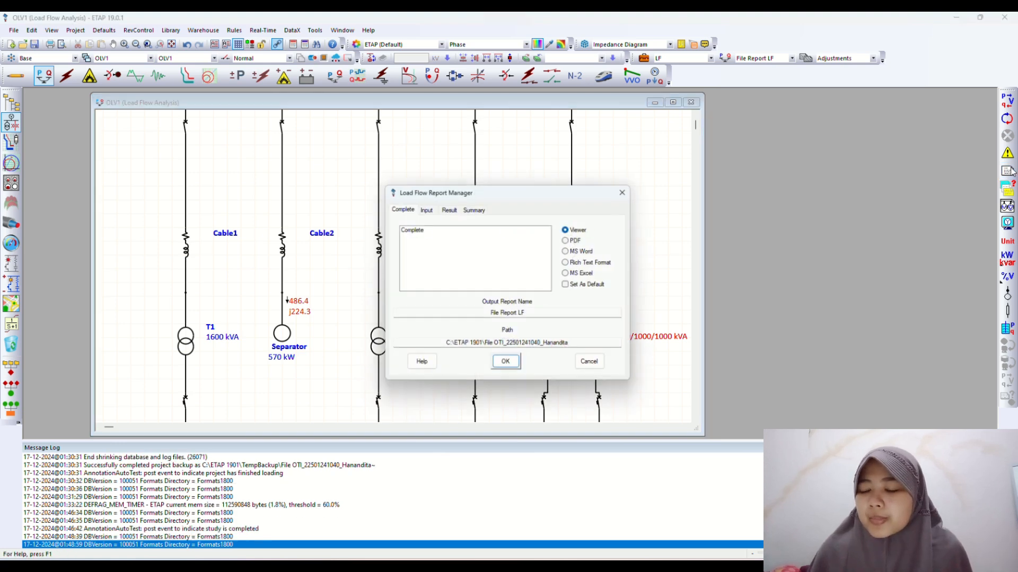
{"action": "left_click", "coordinate": [448, 207]}
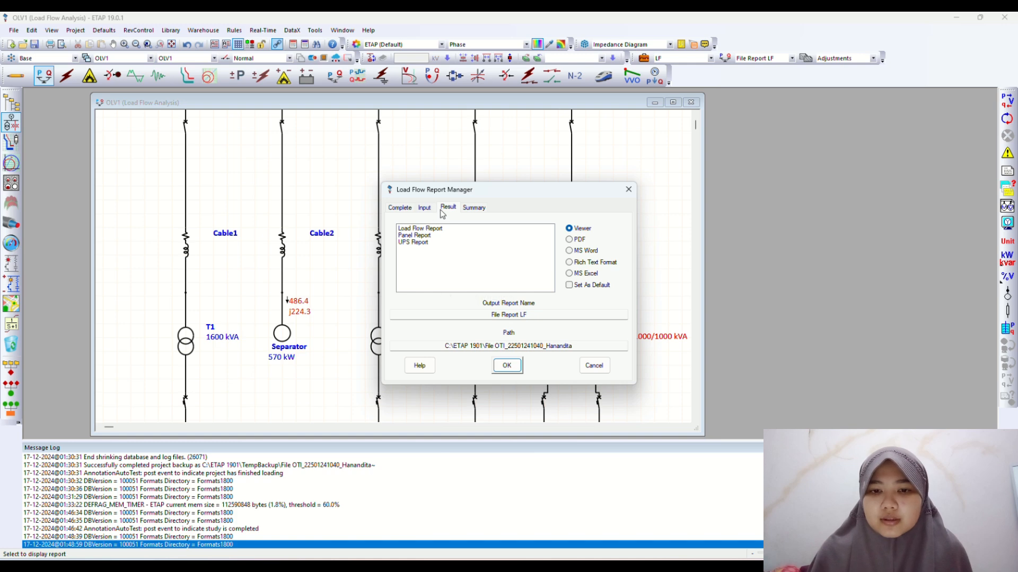
{"action": "left_click", "coordinate": [425, 231]}
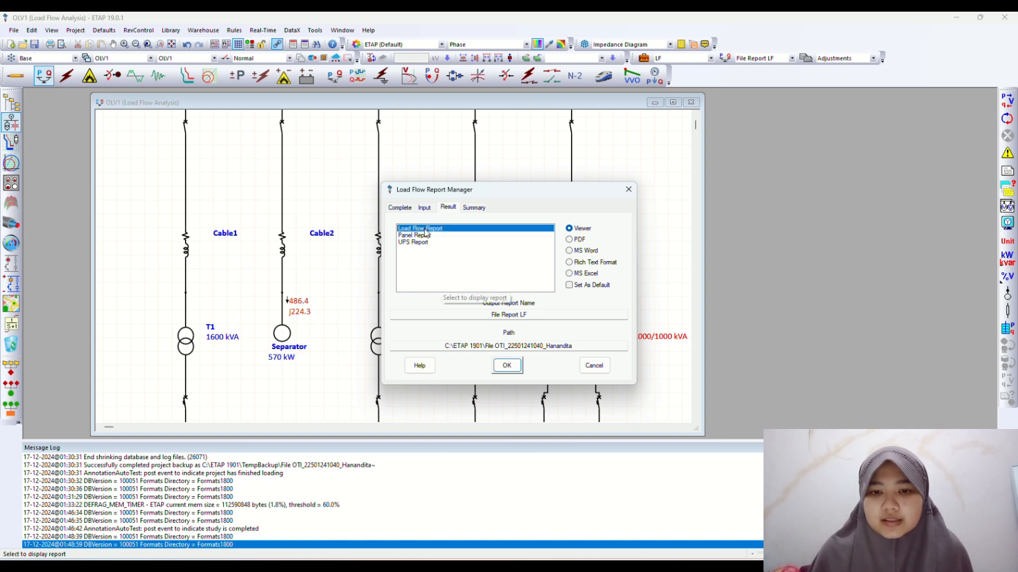
{"action": "left_click", "coordinate": [569, 239]}
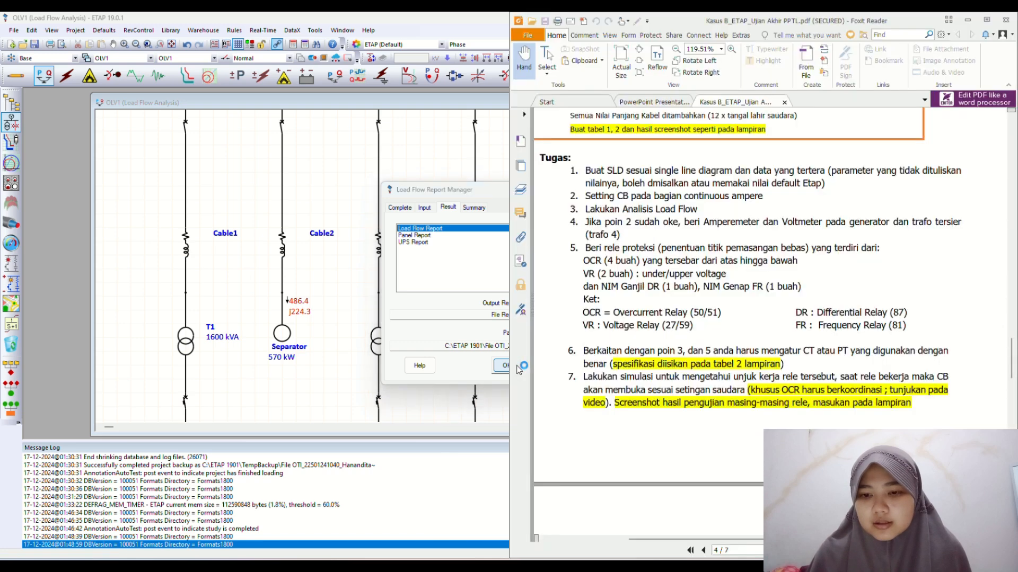
{"action": "left_click", "coordinate": [506, 369]}
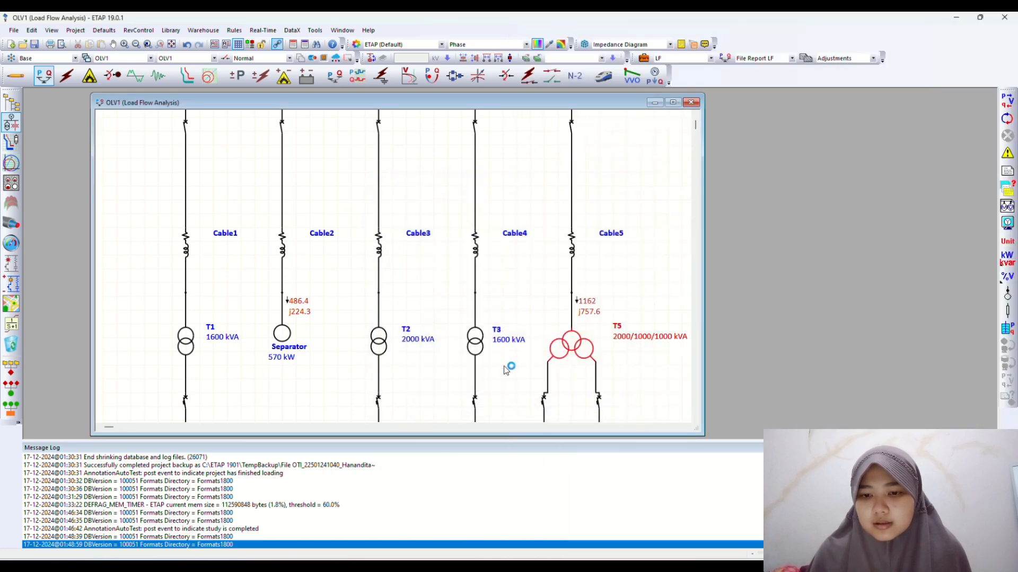
Switch to Foxit Reader and look through the generated load flow report PDFs.
{"action": "key", "text": "alt+Tab"}
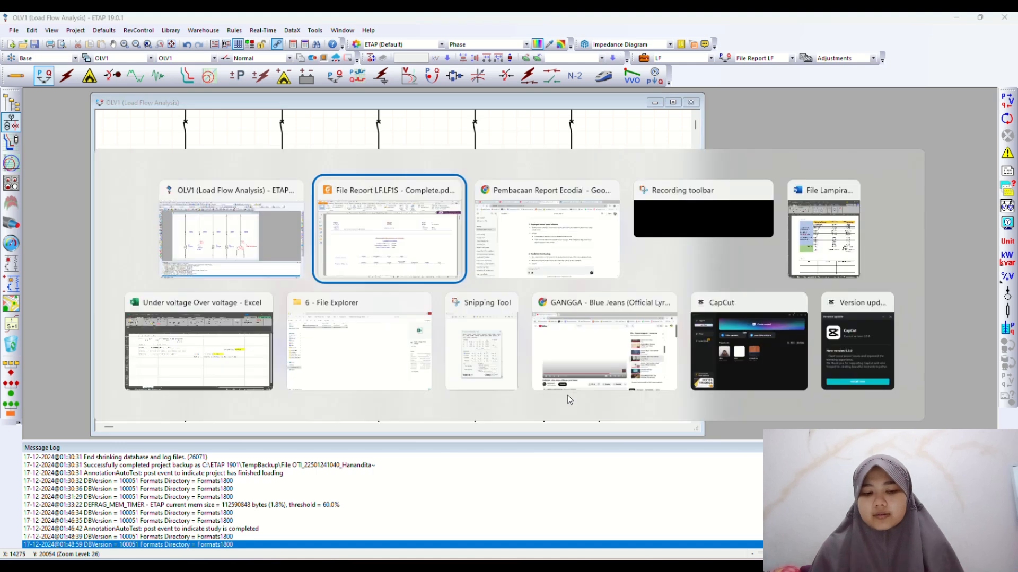
{"action": "scroll", "coordinate": [652, 330], "scroll_direction": "down", "scroll_amount": 5}
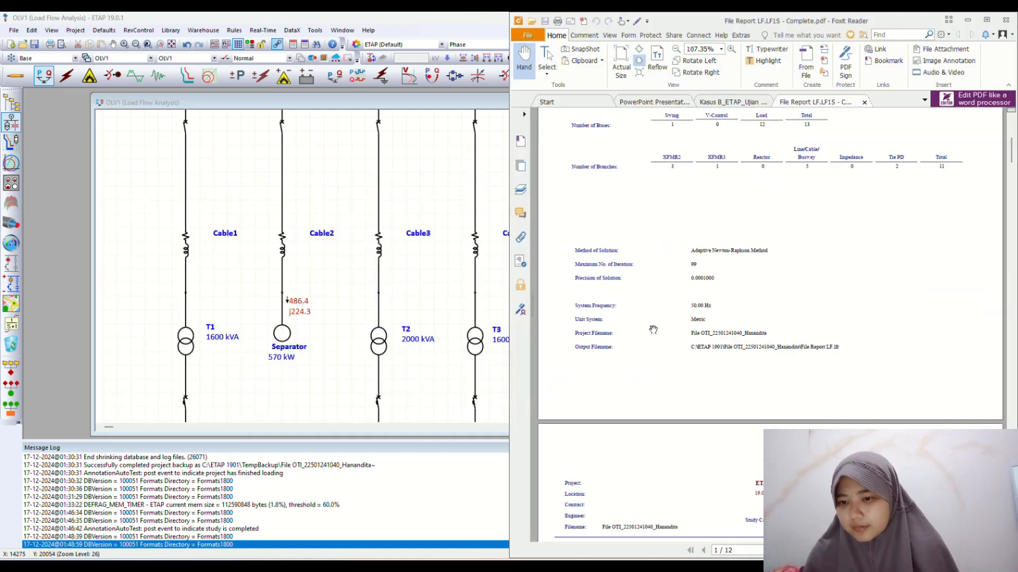
{"action": "scroll", "coordinate": [653, 330], "scroll_direction": "down", "scroll_amount": 10}
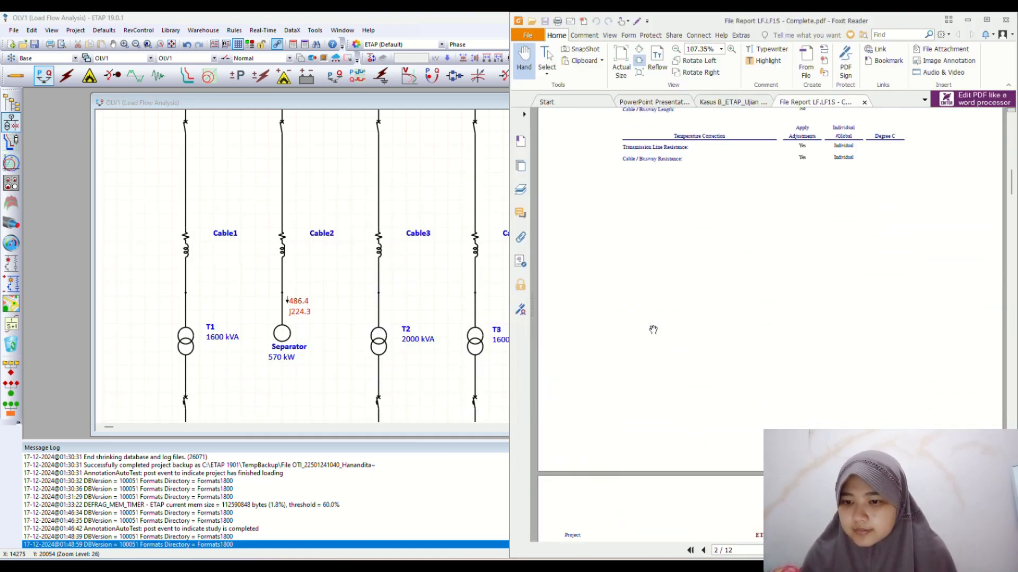
{"action": "scroll", "coordinate": [653, 329], "scroll_direction": "down", "scroll_amount": 5}
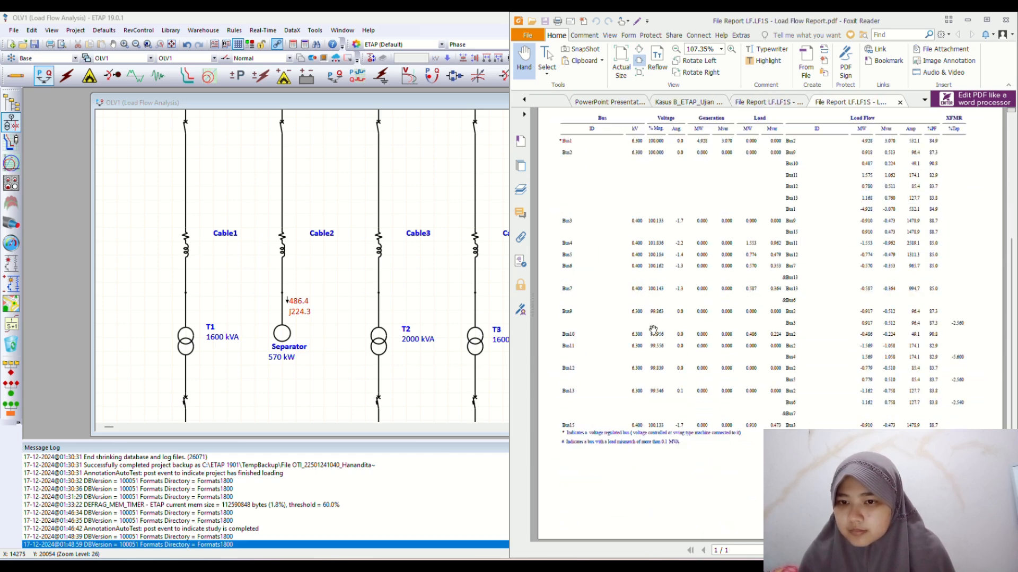
Review the Complete and Load Flow Report PDFs from their first pages, and return to ETAP.
{"action": "scroll", "coordinate": [653, 330], "scroll_direction": "up", "scroll_amount": 3}
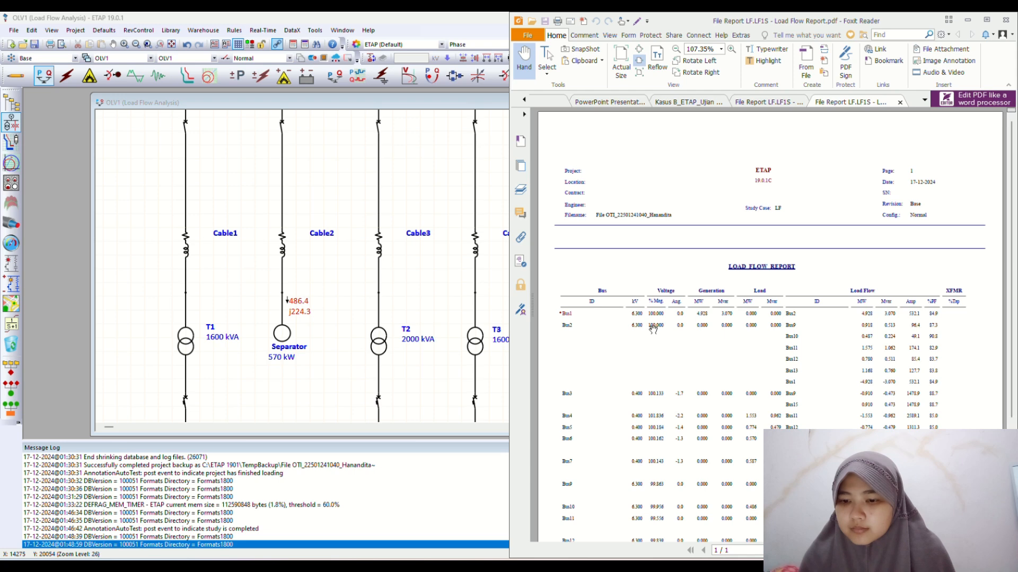
{"action": "left_click", "coordinate": [764, 102]}
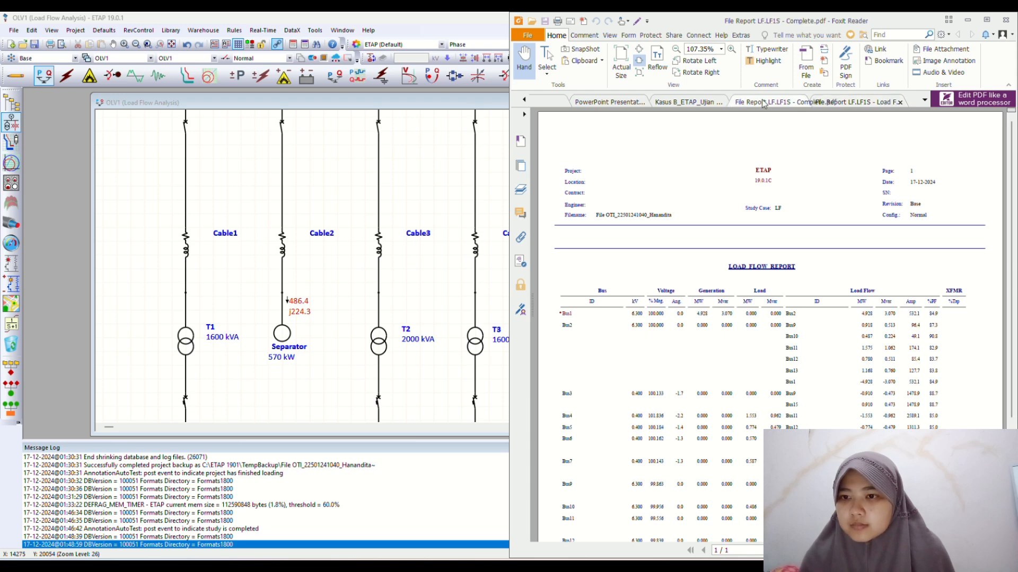
{"action": "scroll", "coordinate": [820, 224], "scroll_direction": "up", "scroll_amount": 10}
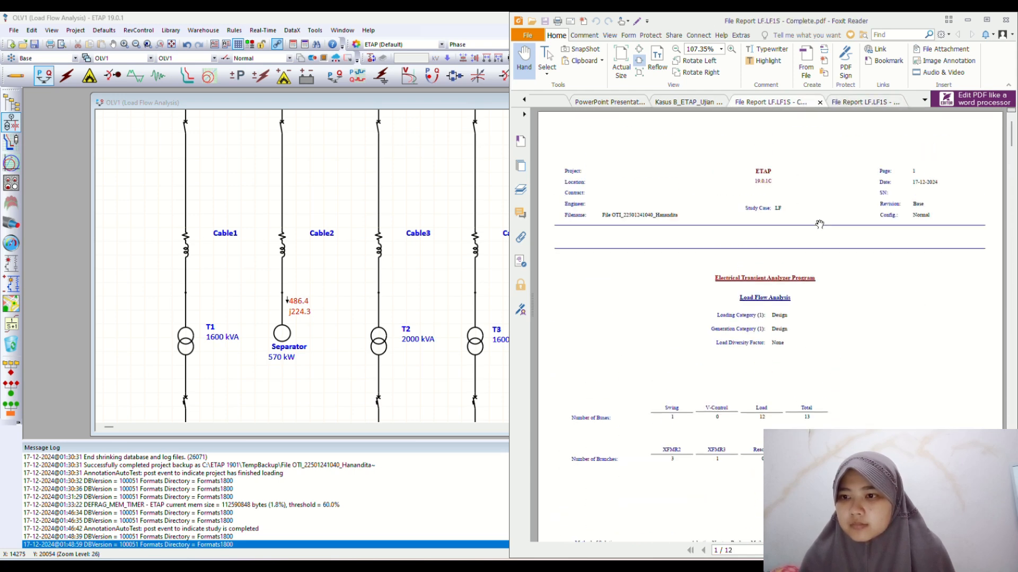
{"action": "left_click", "coordinate": [865, 102]}
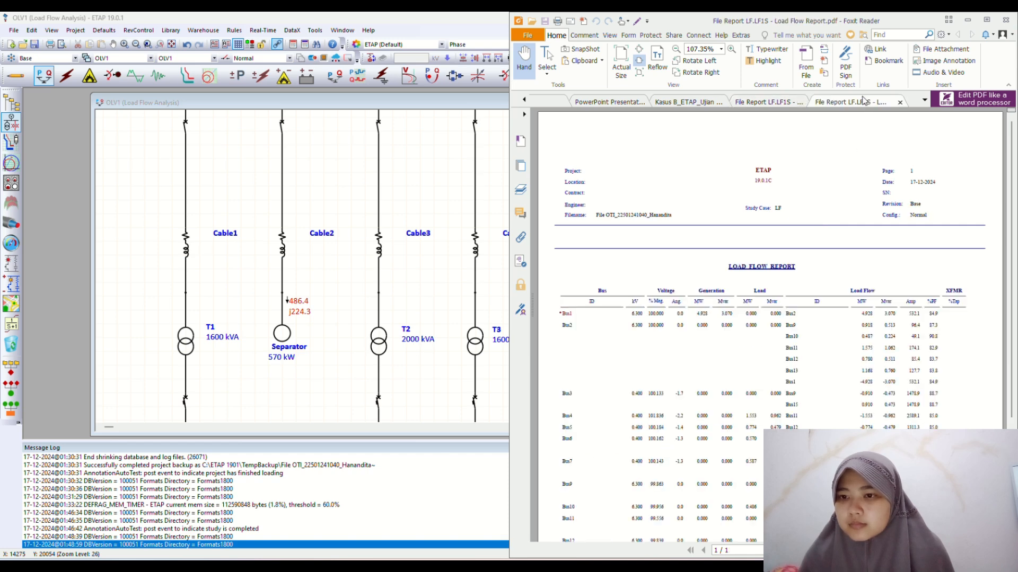
{"action": "scroll", "coordinate": [828, 244], "scroll_direction": "down", "scroll_amount": 3}
{"action": "left_click", "coordinate": [429, 258]}
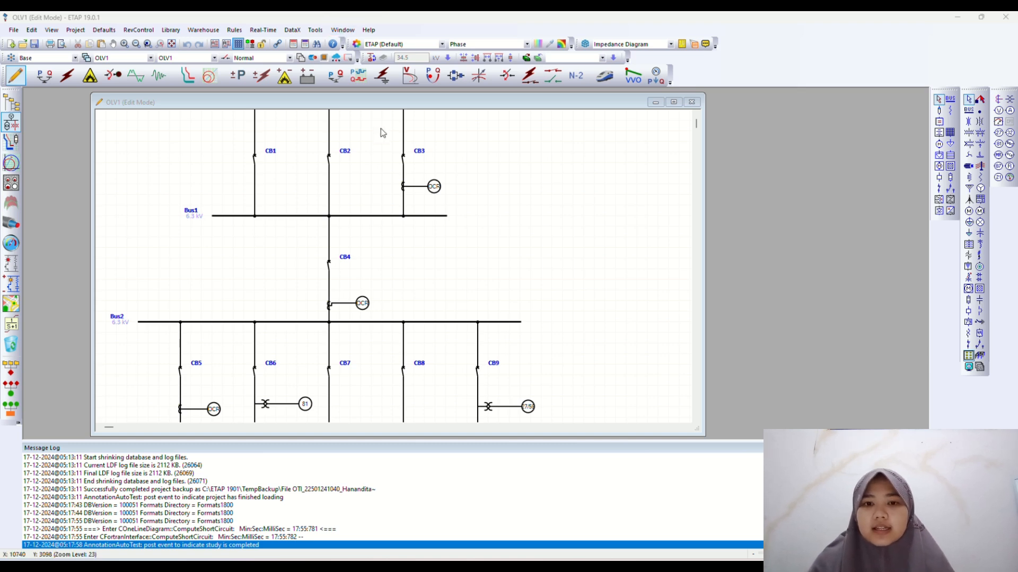
Switch to Star Protection & Coordination mode and insert a sequence-of-operation fault on the connector between Bus5 and Lump2.
{"action": "scroll", "coordinate": [390, 174], "scroll_direction": "up", "scroll_amount": 2}
{"action": "scroll", "coordinate": [390, 178], "scroll_direction": "down", "scroll_amount": 2}
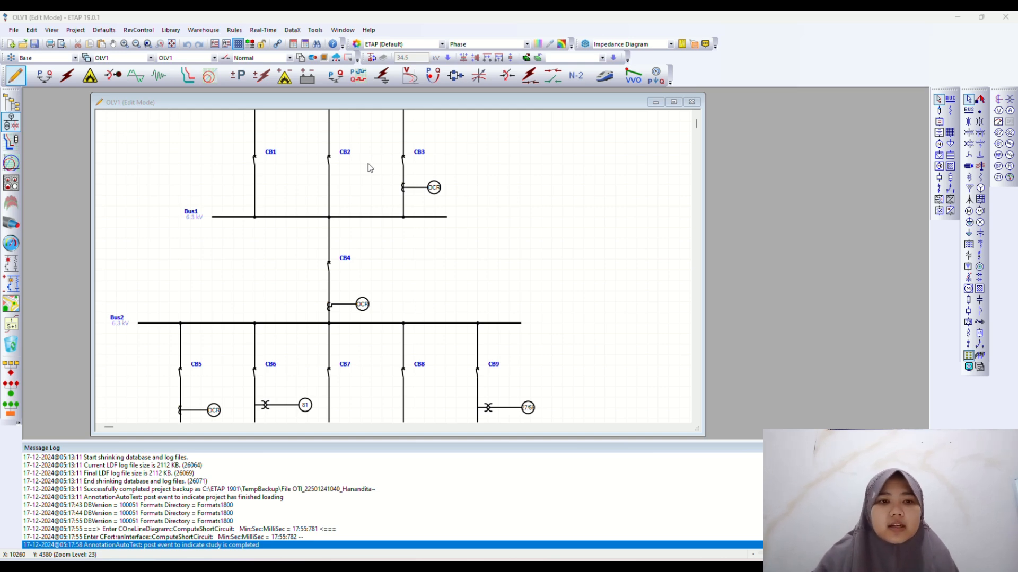
{"action": "left_click", "coordinate": [185, 78]}
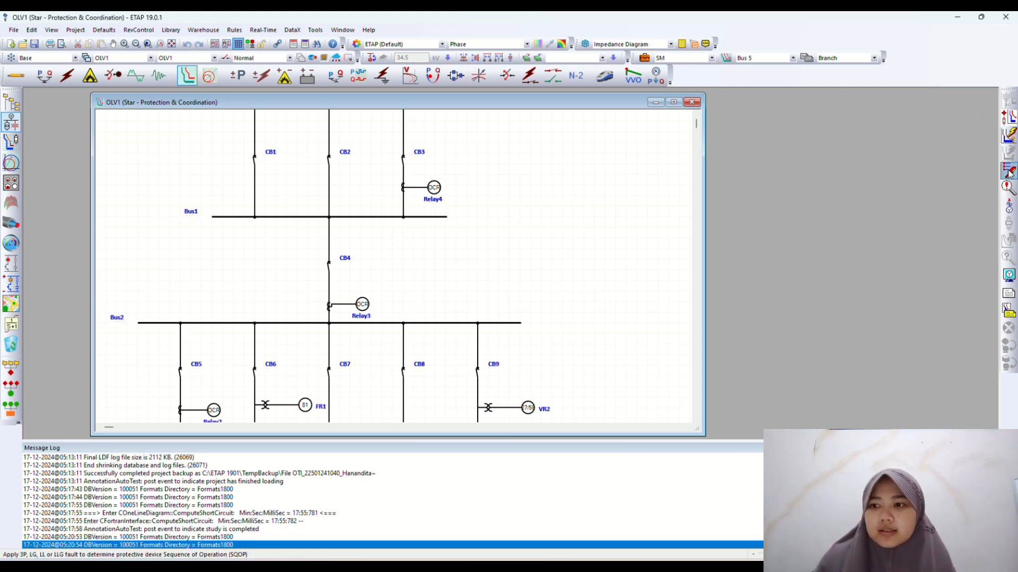
{"action": "left_click", "coordinate": [1008, 171]}
{"action": "scroll", "coordinate": [616, 244], "scroll_direction": "down", "scroll_amount": 5}
{"action": "scroll", "coordinate": [620, 247], "scroll_direction": "down", "scroll_amount": 3}
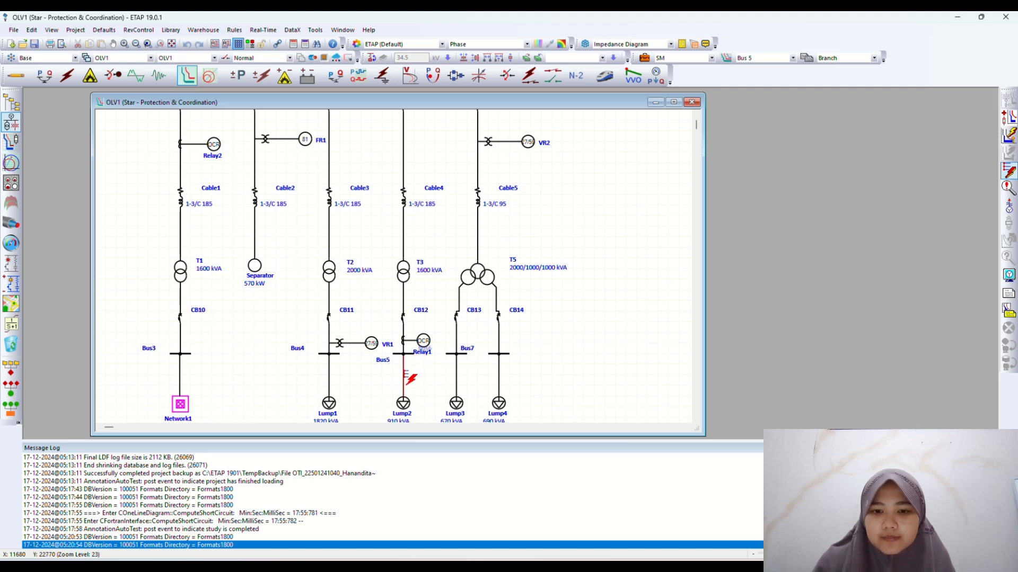
{"action": "left_click", "coordinate": [409, 378]}
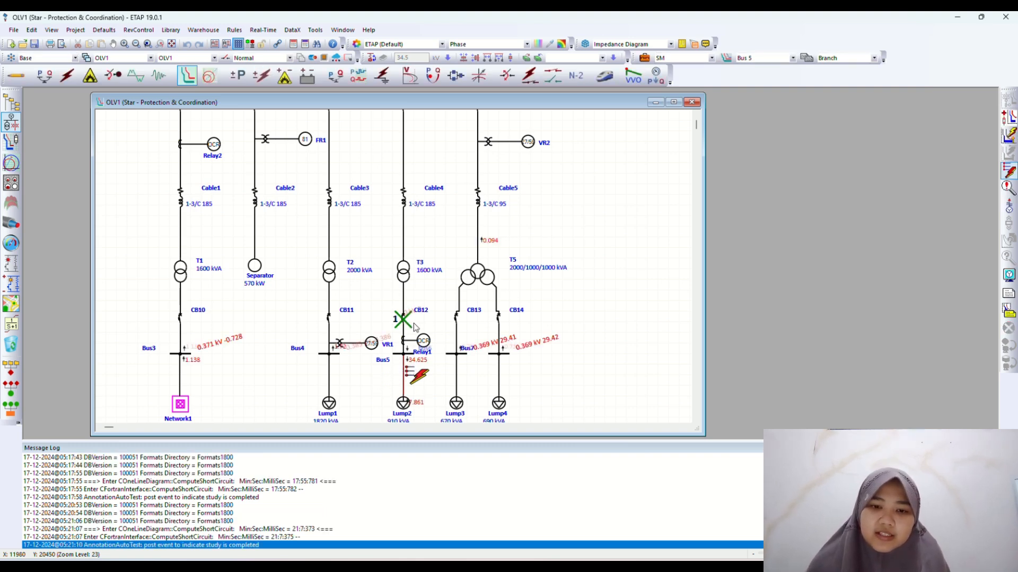
Examine the animated breaker trip sequence on the one-line diagram, from CB12 up to the breakers around Bus1.
{"action": "mouse_move", "coordinate": [409, 326]}
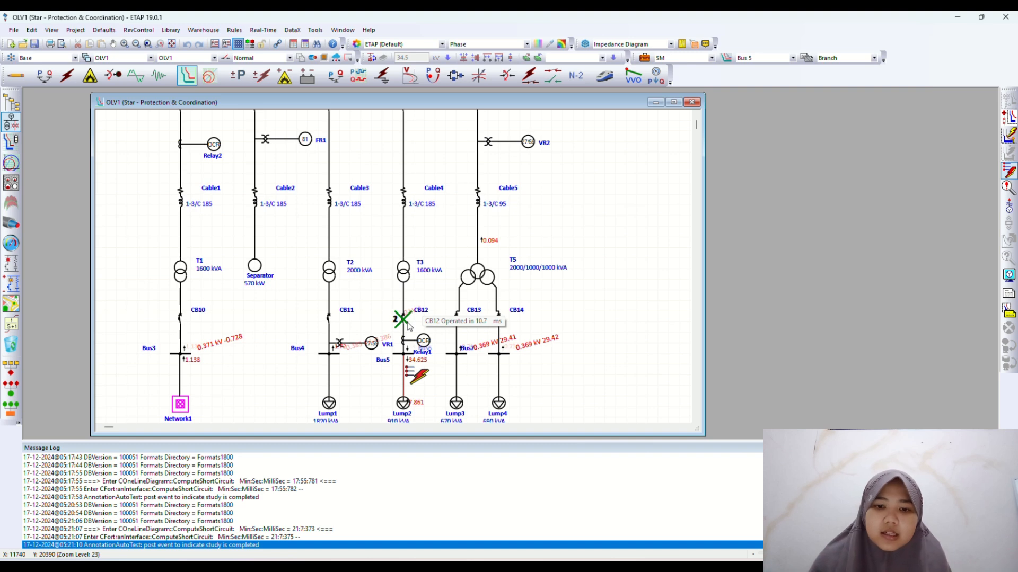
{"action": "scroll", "coordinate": [409, 326], "scroll_direction": "up", "scroll_amount": 5}
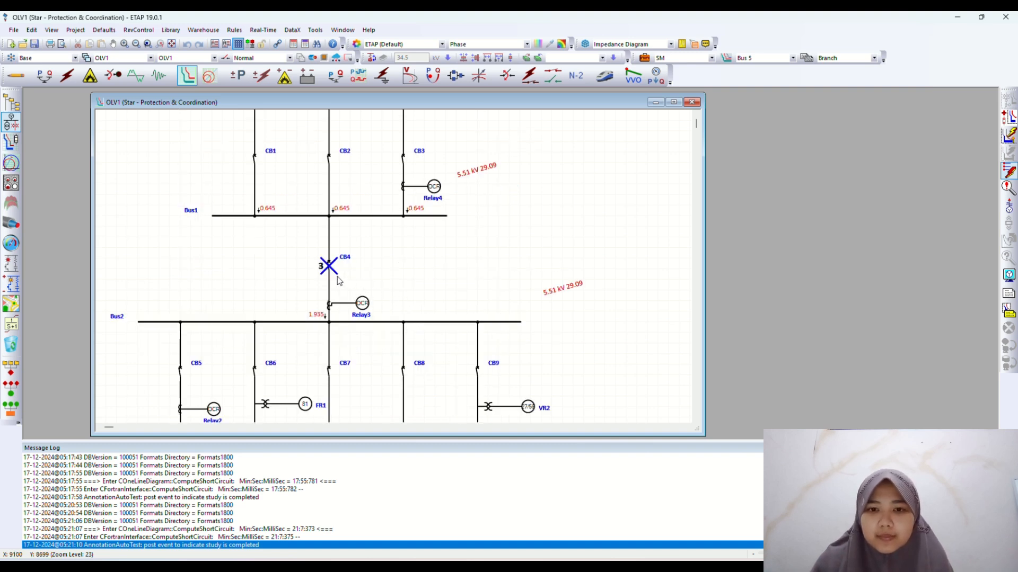
{"action": "mouse_move", "coordinate": [338, 278]}
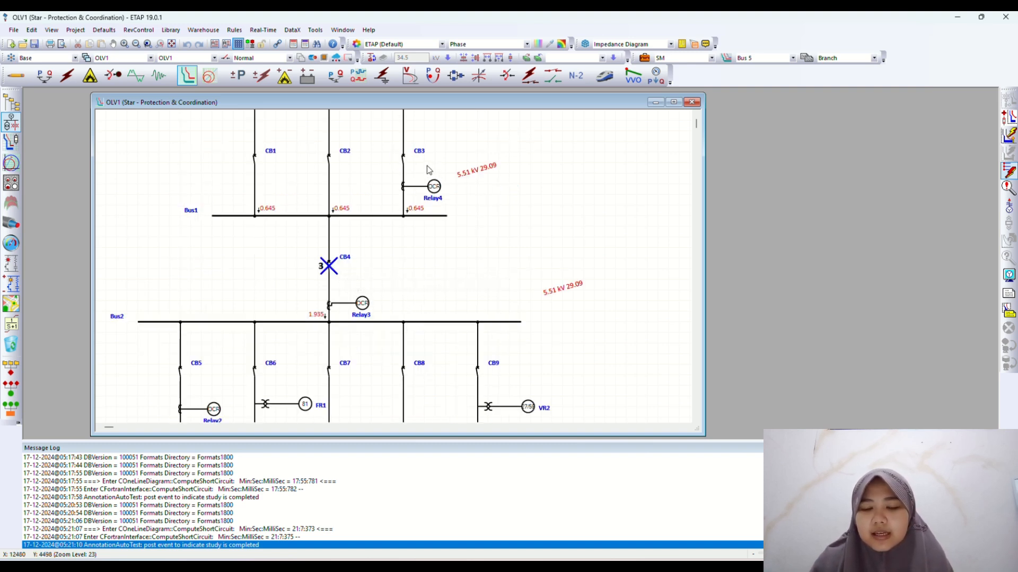
{"action": "scroll", "coordinate": [414, 189], "scroll_direction": "down", "scroll_amount": 5}
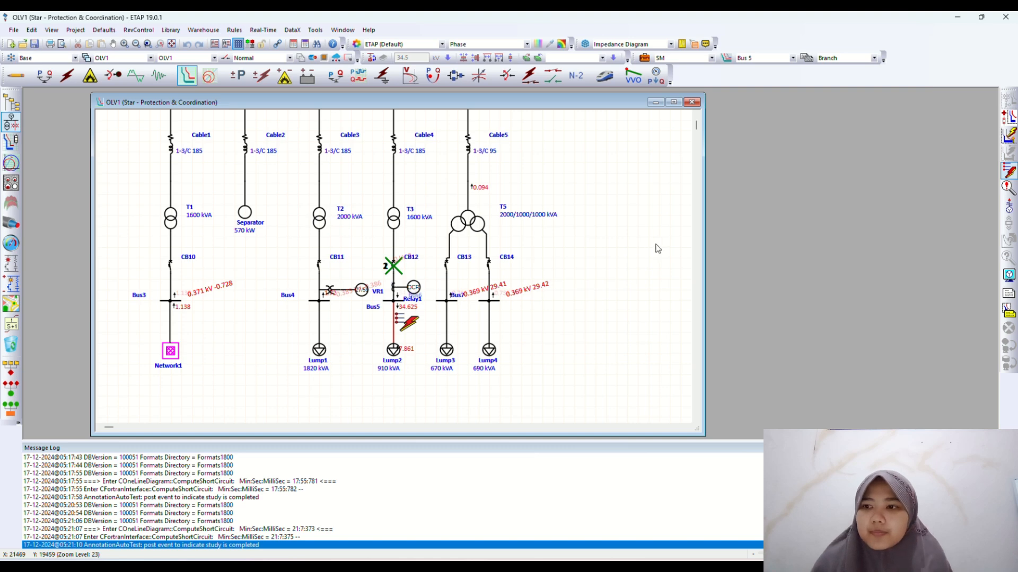
{"action": "scroll", "coordinate": [668, 246], "scroll_direction": "up", "scroll_amount": 5}
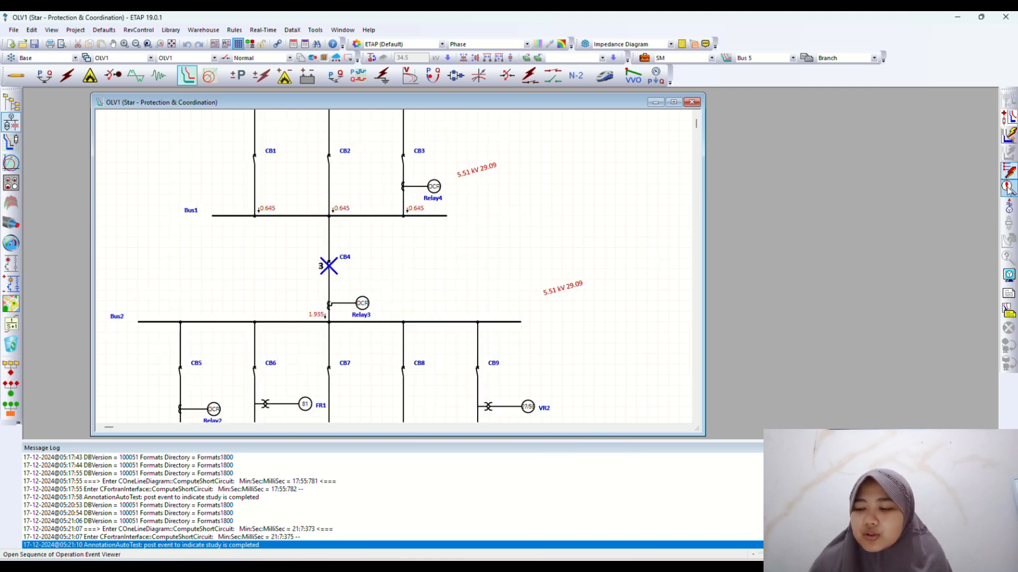
Read the Sequence-of-Operation Events report for the fault between Bus5 and Lump2, and close it.
{"action": "left_click", "coordinate": [1007, 189]}
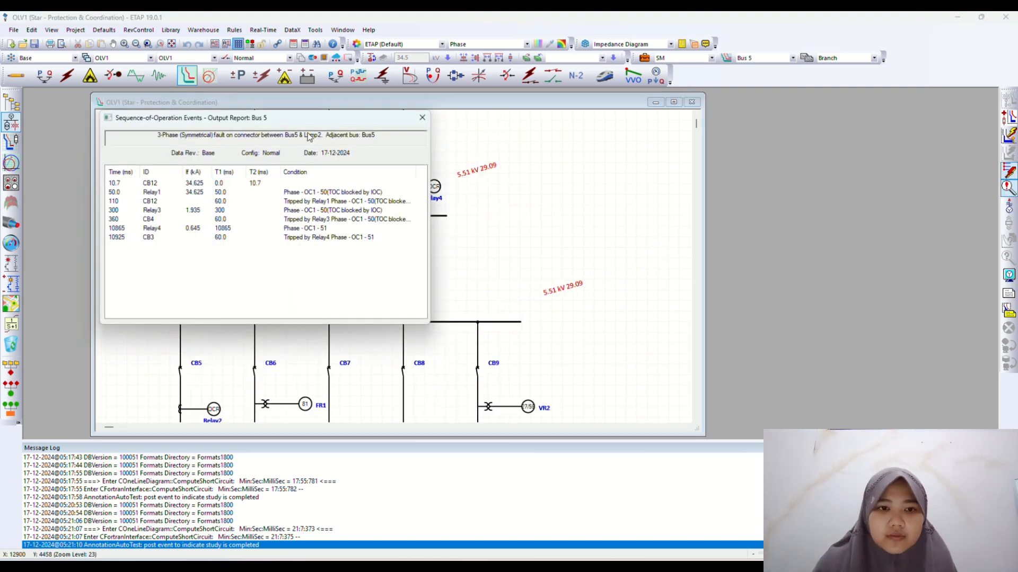
{"action": "left_click_drag", "start_coordinate": [275, 123], "coordinate": [381, 152]}
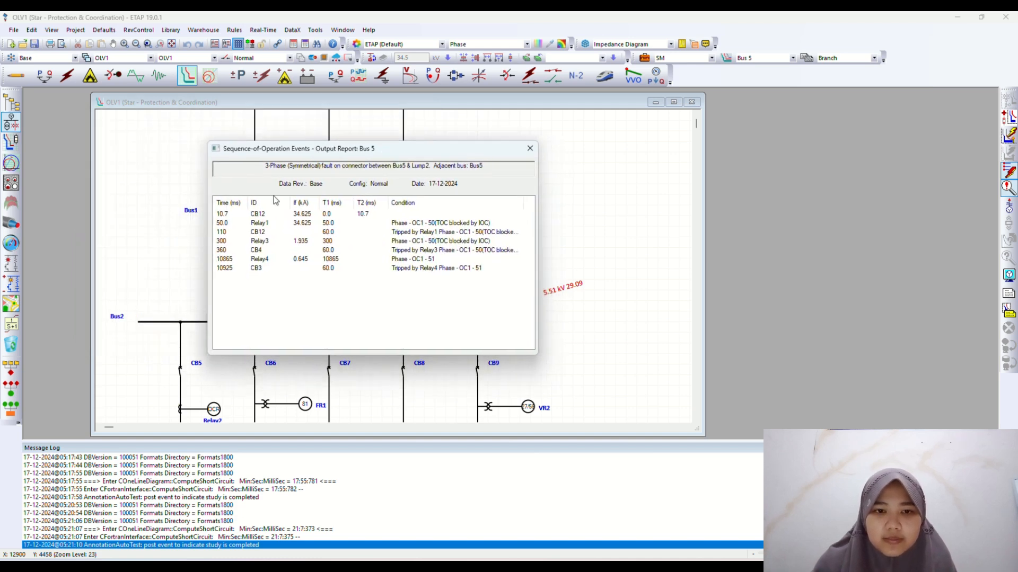
{"action": "scroll", "coordinate": [229, 221], "scroll_direction": "down", "scroll_amount": 3}
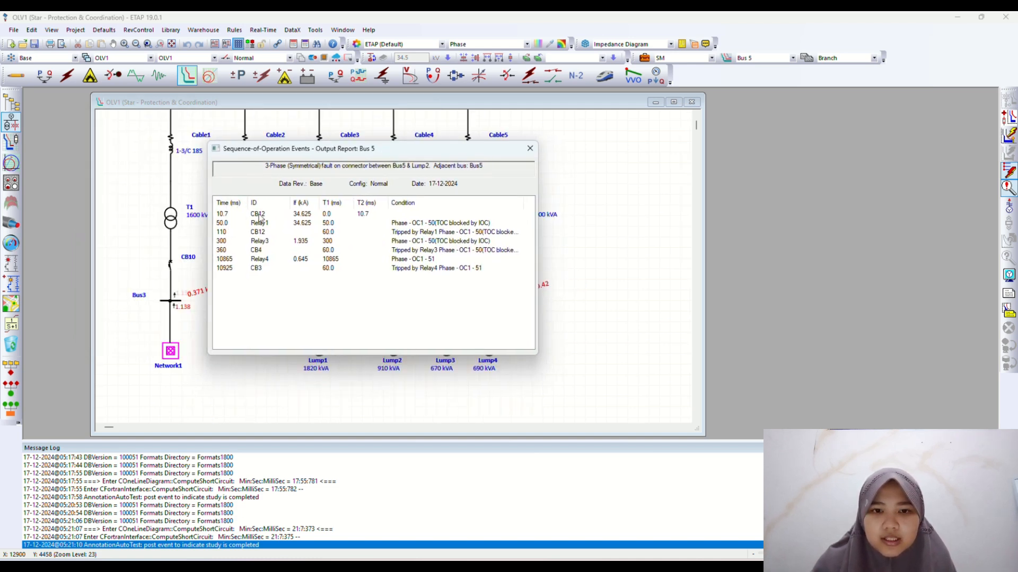
{"action": "scroll", "coordinate": [326, 214], "scroll_direction": "up", "scroll_amount": 3}
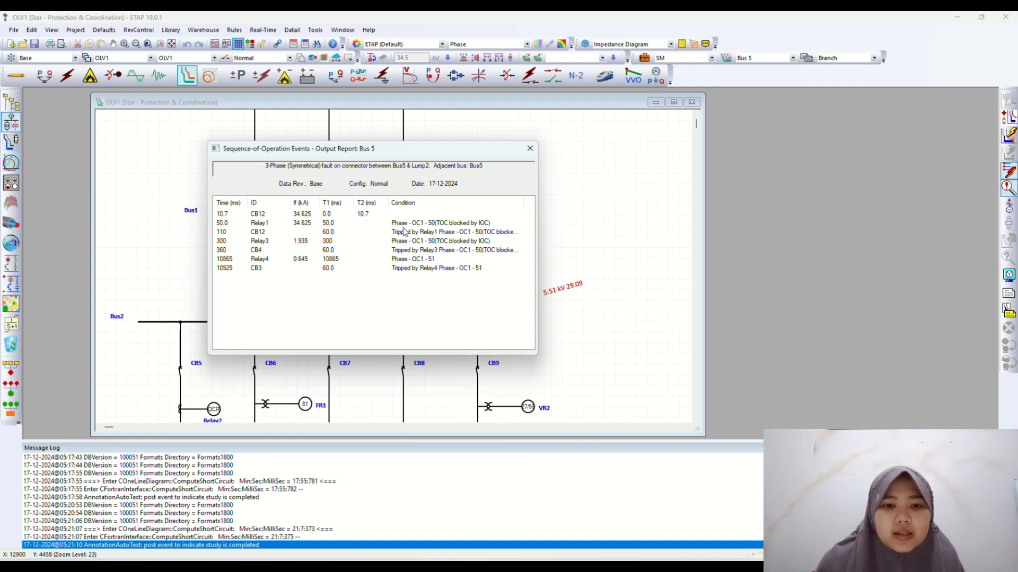
{"action": "scroll", "coordinate": [318, 231], "scroll_direction": "down", "scroll_amount": 3}
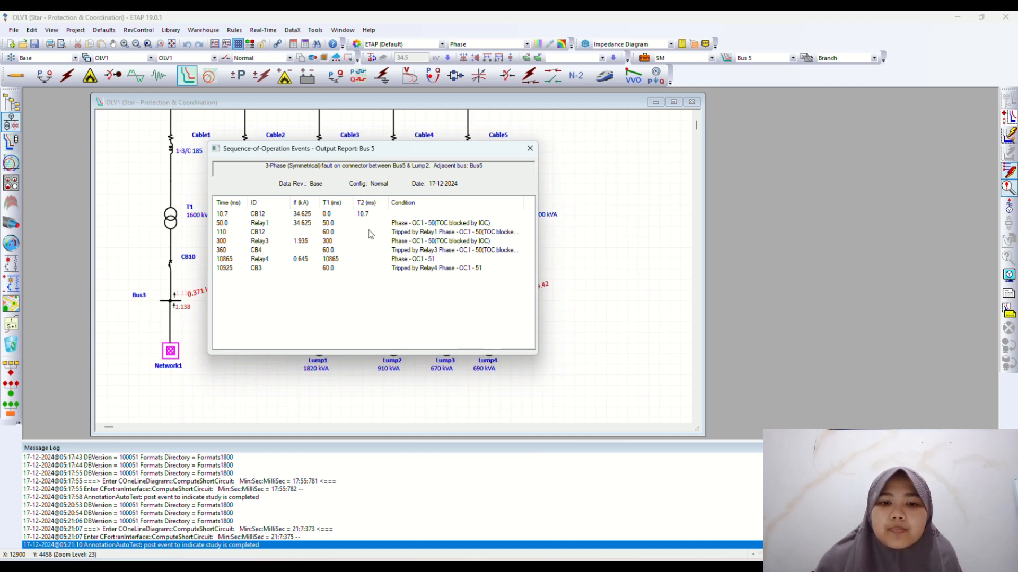
{"action": "scroll", "coordinate": [321, 238], "scroll_direction": "up", "scroll_amount": 3}
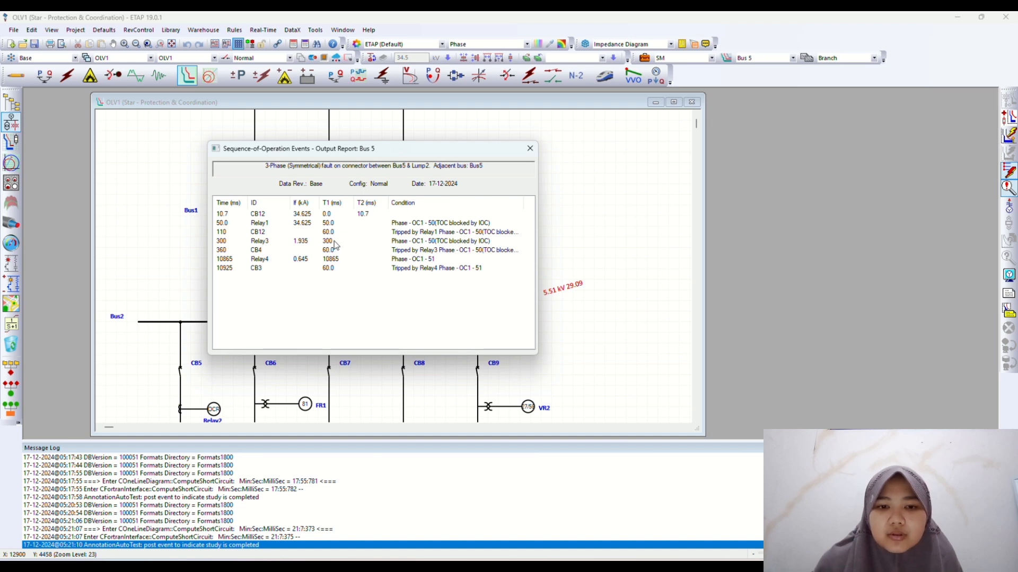
{"action": "scroll", "coordinate": [421, 253], "scroll_direction": "down", "scroll_amount": 3}
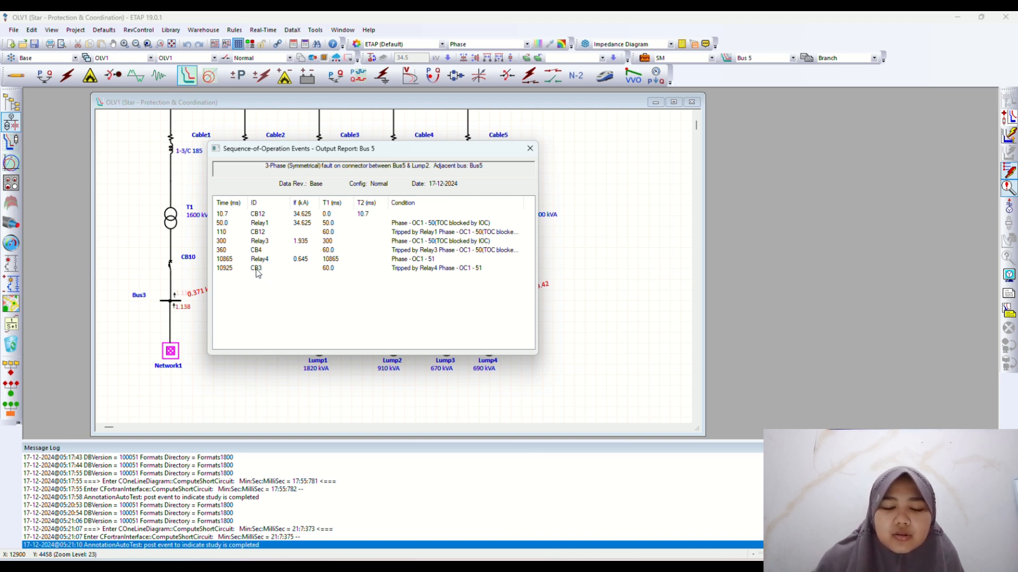
{"action": "scroll", "coordinate": [256, 272], "scroll_direction": "up", "scroll_amount": 3}
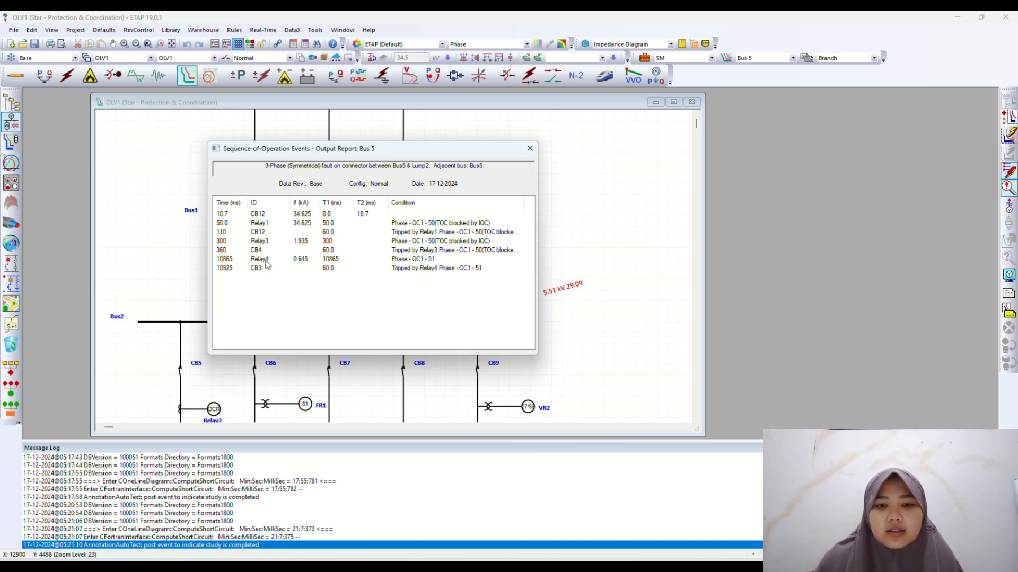
{"action": "scroll", "coordinate": [393, 275], "scroll_direction": "down", "scroll_amount": 3}
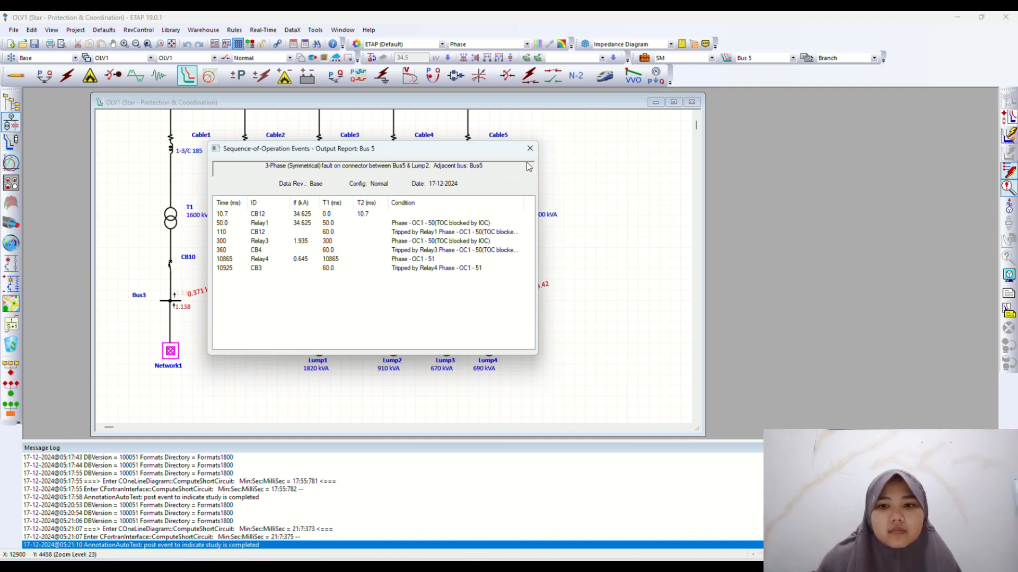
{"action": "scroll", "coordinate": [390, 154], "scroll_direction": "up", "scroll_amount": 3}
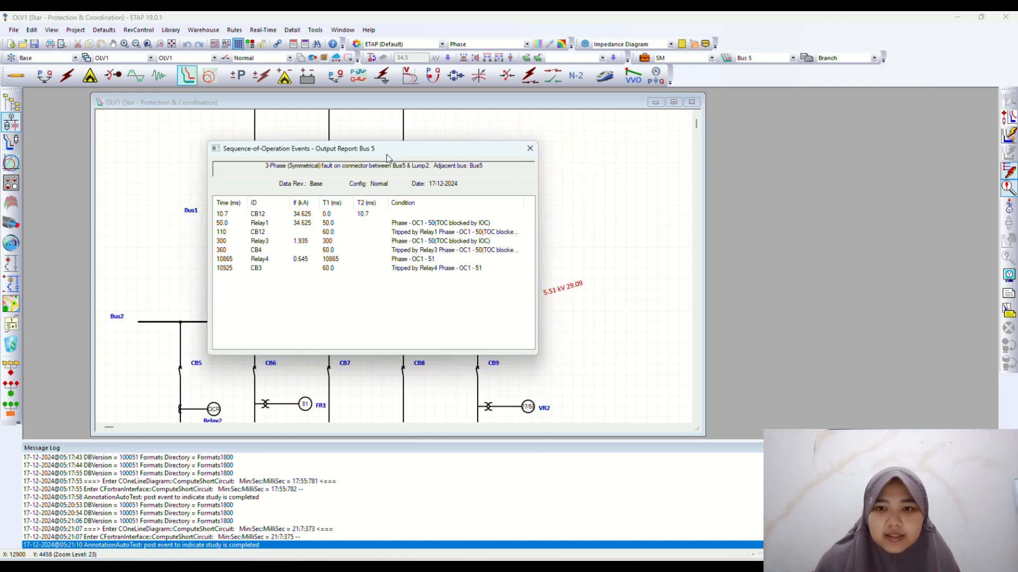
{"action": "left_click_drag", "start_coordinate": [386, 154], "coordinate": [513, 180]}
{"action": "left_click", "coordinate": [658, 174]}
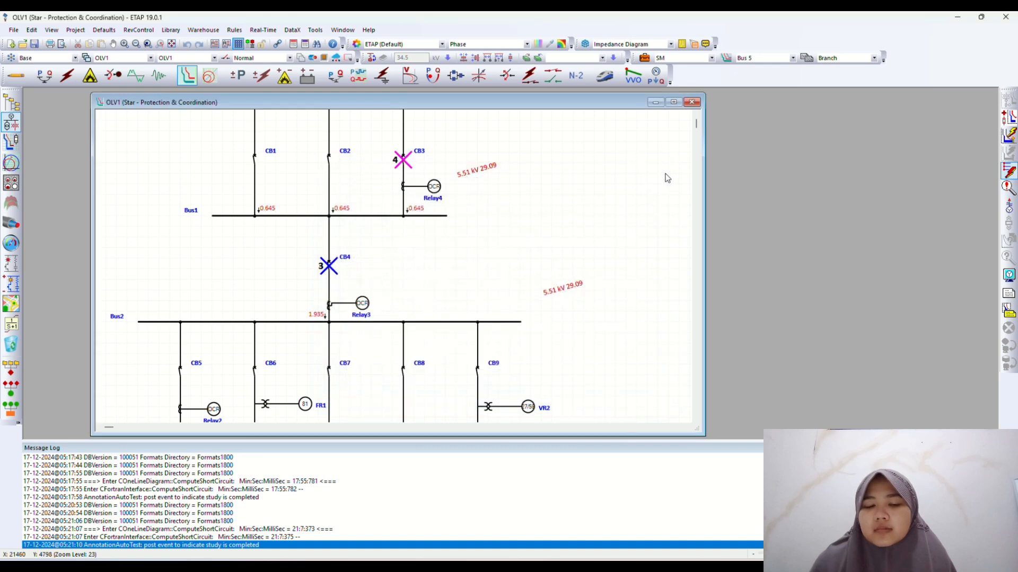
Insert a new sequence-of-operation fault on the connector just above Cable5, beside voltage relay VR2.
{"action": "scroll", "coordinate": [565, 232], "scroll_direction": "down", "scroll_amount": 2}
{"action": "scroll", "coordinate": [565, 233], "scroll_direction": "down", "scroll_amount": 2}
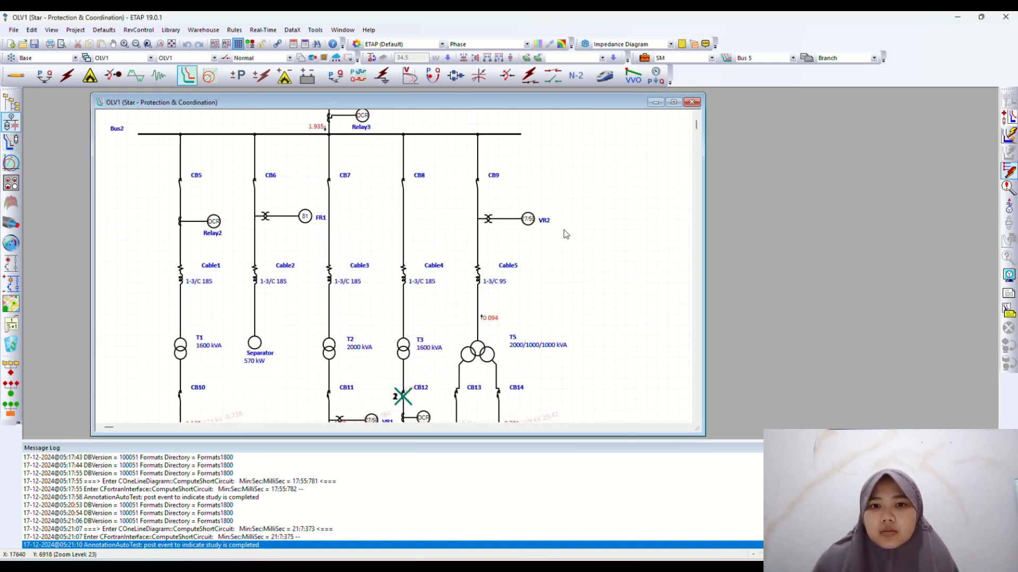
{"action": "scroll", "coordinate": [566, 233], "scroll_direction": "down", "scroll_amount": 2}
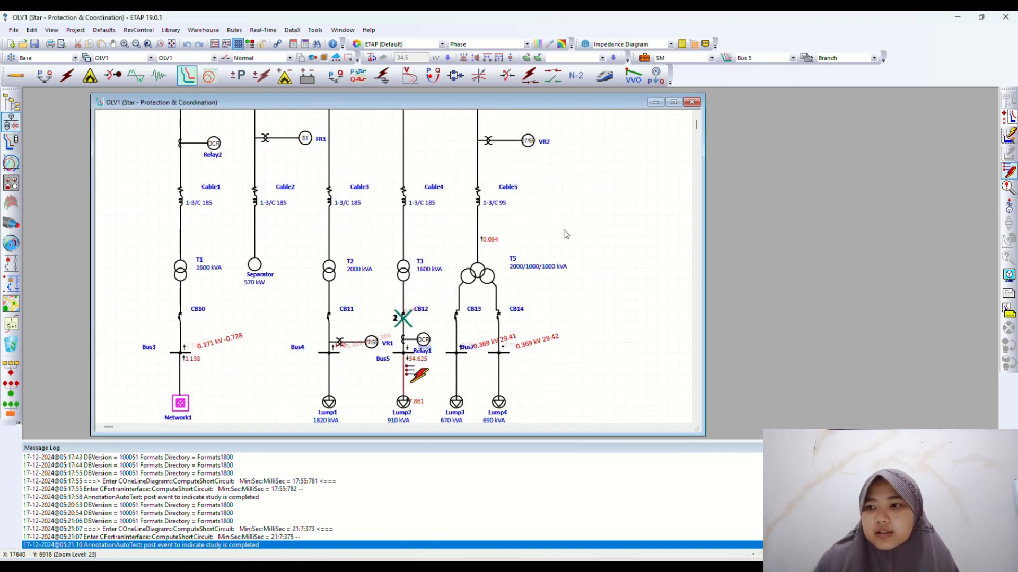
{"action": "left_click", "coordinate": [1012, 176]}
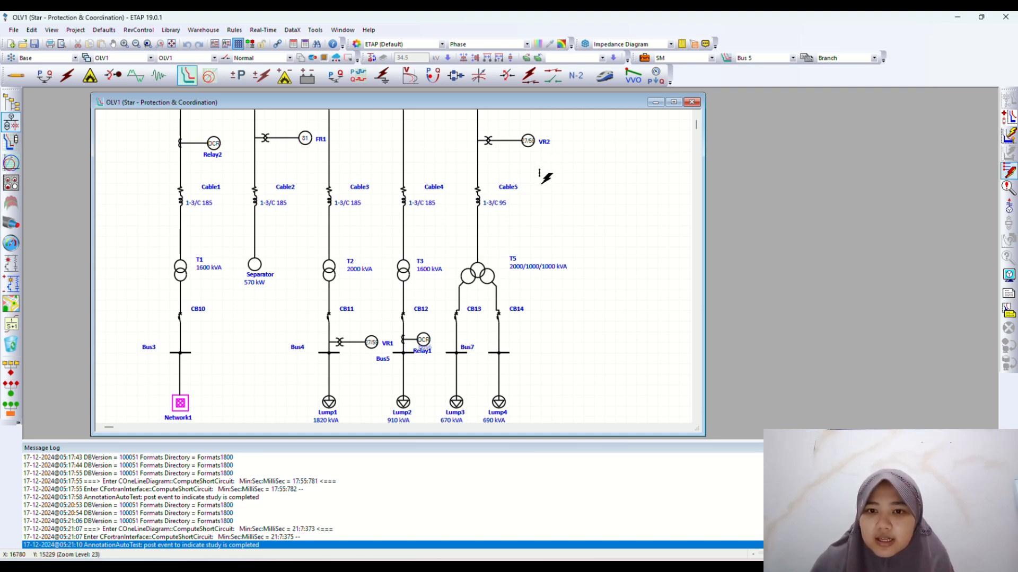
{"action": "scroll", "coordinate": [545, 177], "scroll_direction": "up", "scroll_amount": 2}
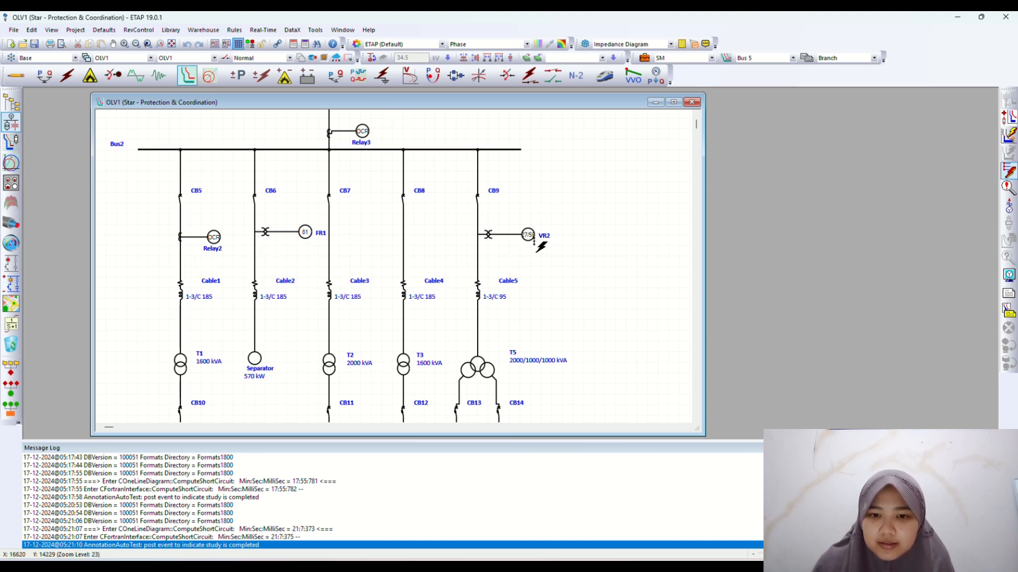
{"action": "scroll", "coordinate": [468, 292], "scroll_direction": "down", "scroll_amount": 3}
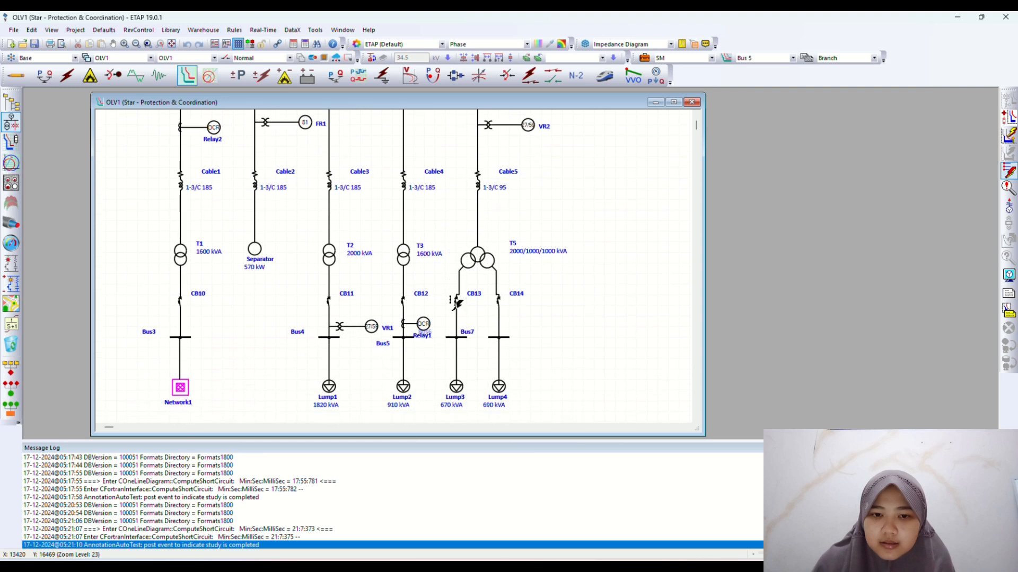
{"action": "scroll", "coordinate": [456, 302], "scroll_direction": "up", "scroll_amount": 3}
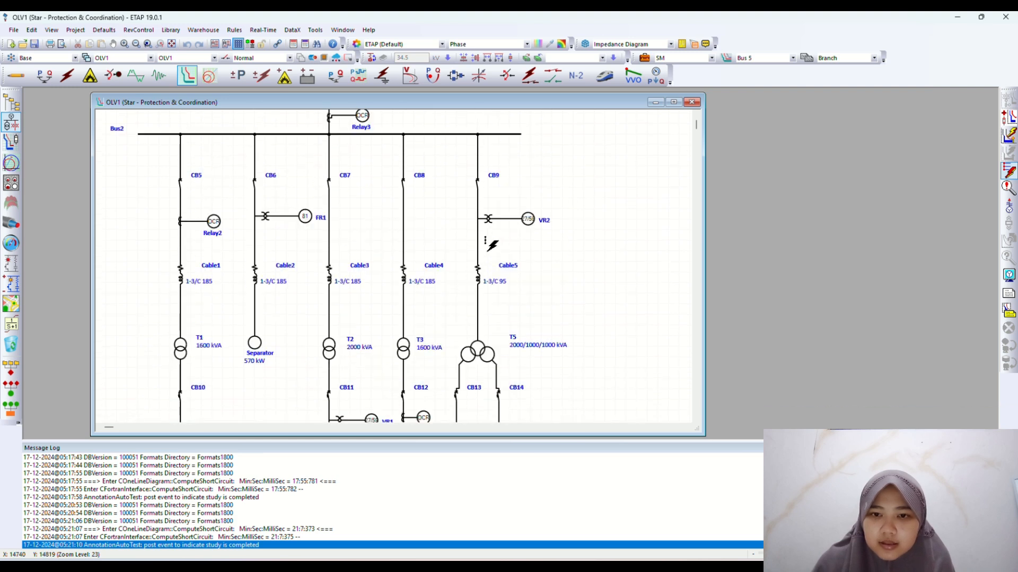
{"action": "left_click", "coordinate": [482, 238]}
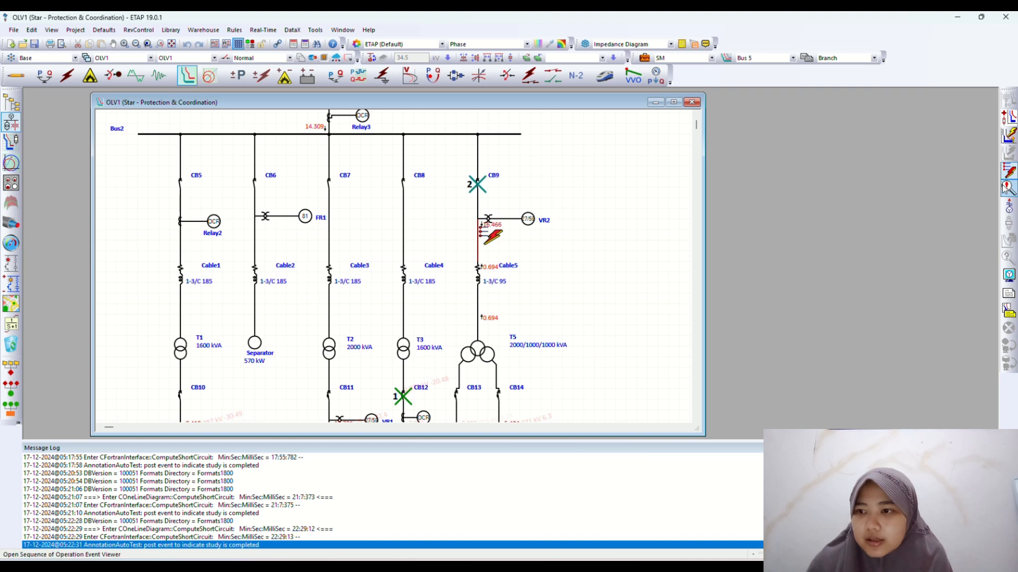
Read the Sequence-of-Operation Events report for the fault above Cable5 against the diagram, and close it.
{"action": "left_click", "coordinate": [1008, 188]}
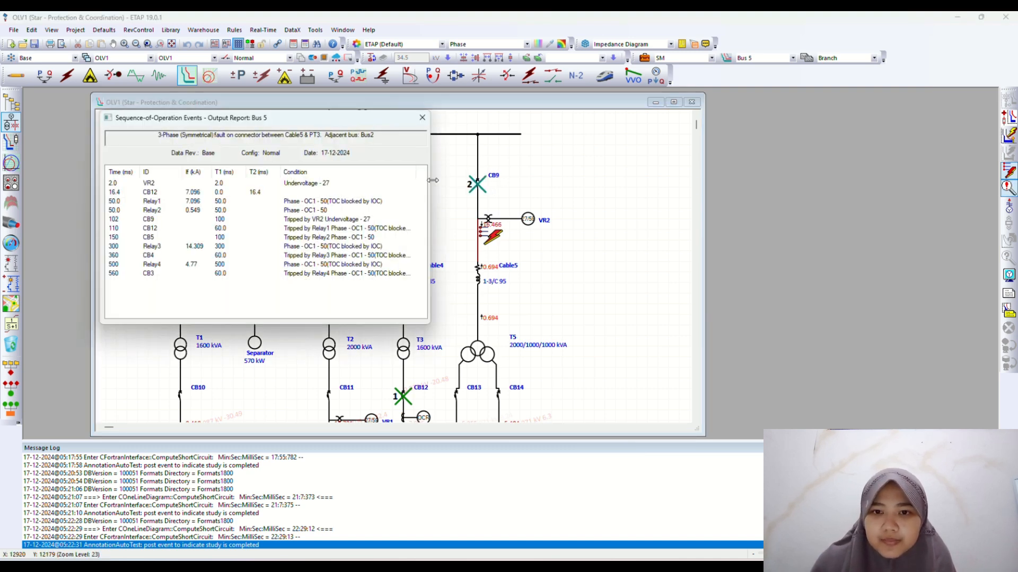
{"action": "left_click_drag", "start_coordinate": [267, 131], "coordinate": [652, 142]}
{"action": "scroll", "coordinate": [551, 193], "scroll_direction": "up", "scroll_amount": 3}
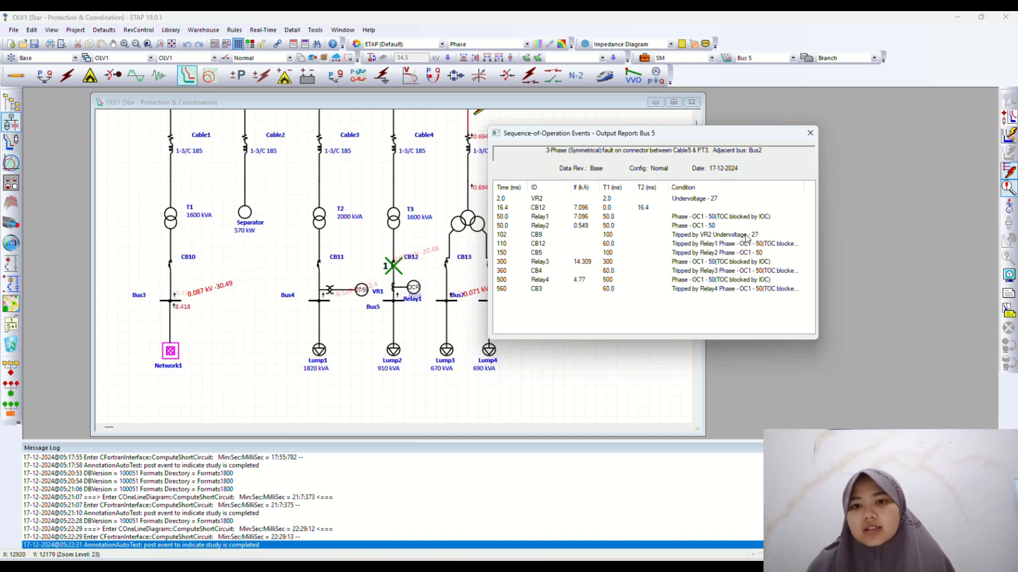
{"action": "left_click", "coordinate": [811, 133]}
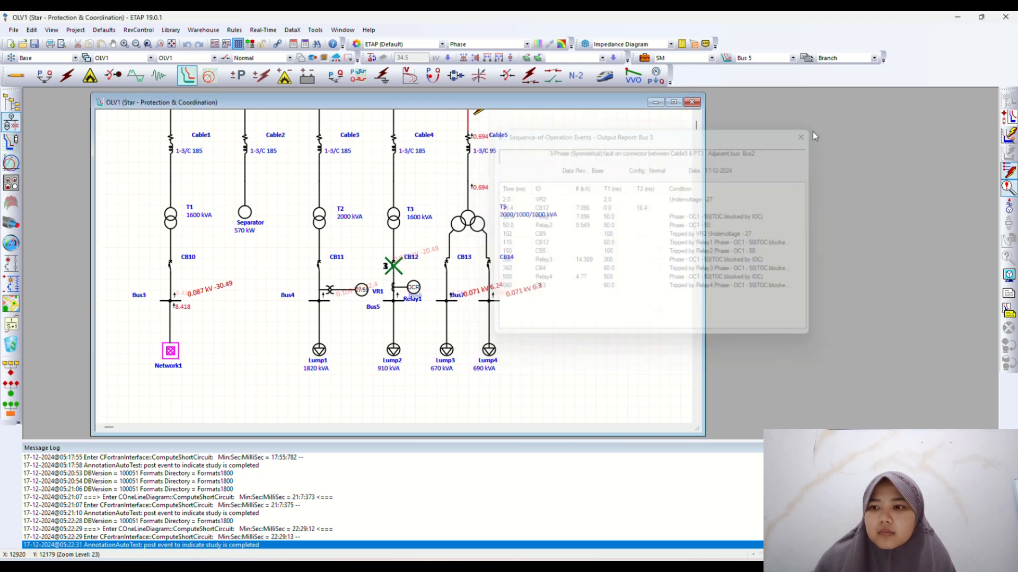
Clear the fault results from the one-line diagram and select frequency relay FR1 on the Cable2 feeder.
{"action": "left_click", "coordinate": [1008, 171]}
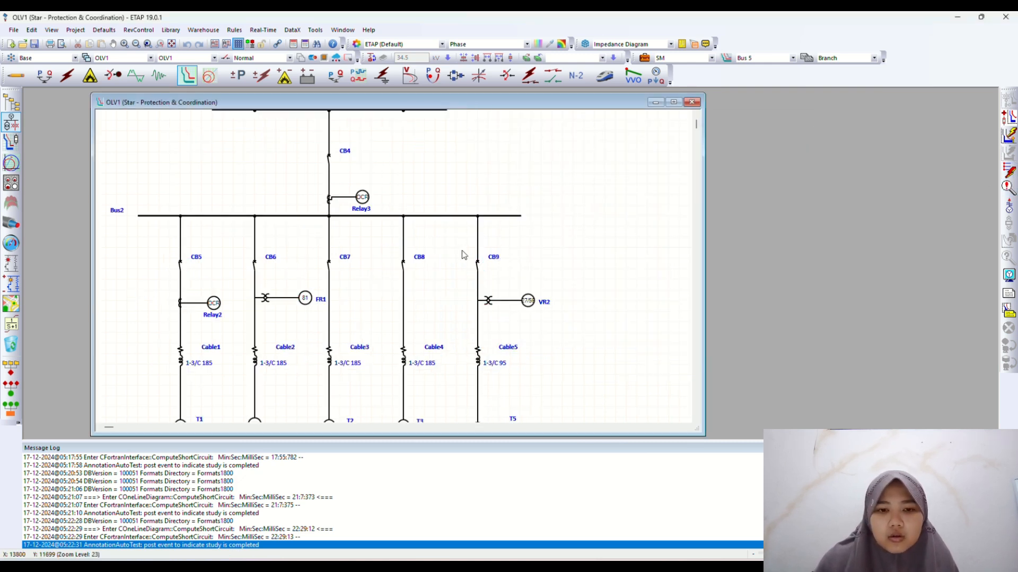
{"action": "scroll", "coordinate": [289, 305], "scroll_direction": "down", "scroll_amount": 3}
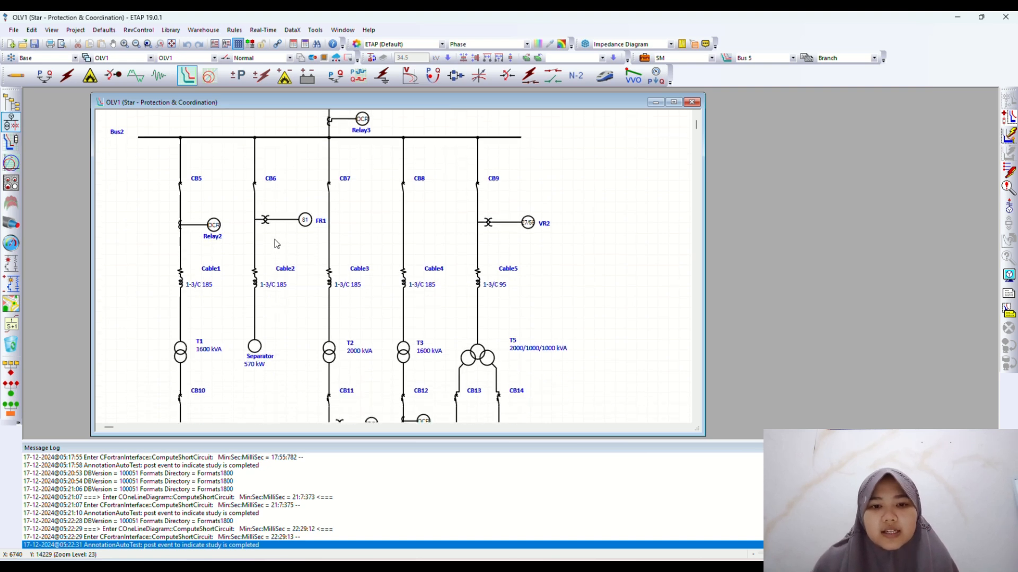
{"action": "left_click", "coordinate": [265, 220]}
{"action": "left_click", "coordinate": [306, 225]}
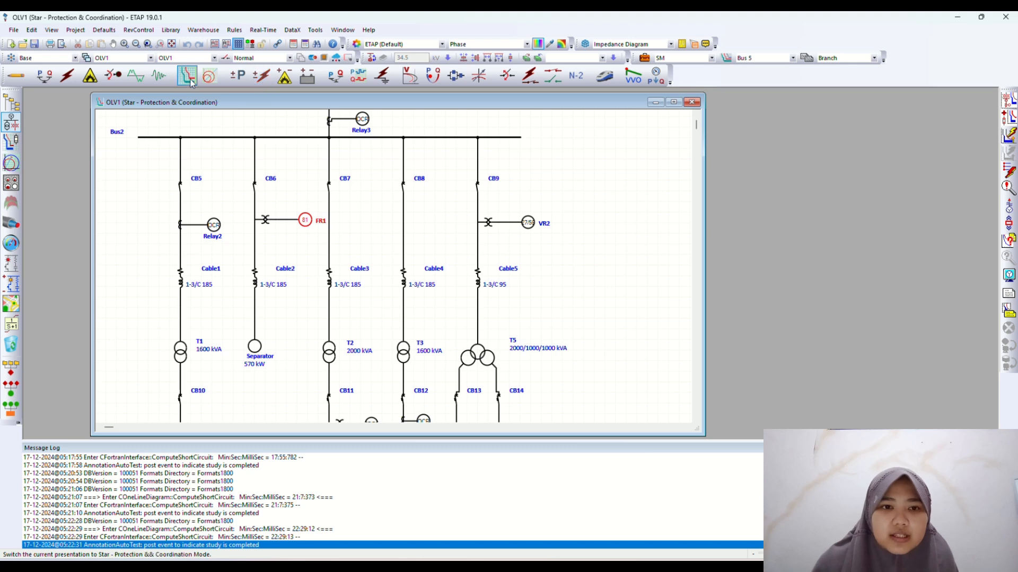
Switch the diagram to Transient Stability Analysis mode and review the trip_over event in the TS study case.
{"action": "left_click", "coordinate": [158, 77]}
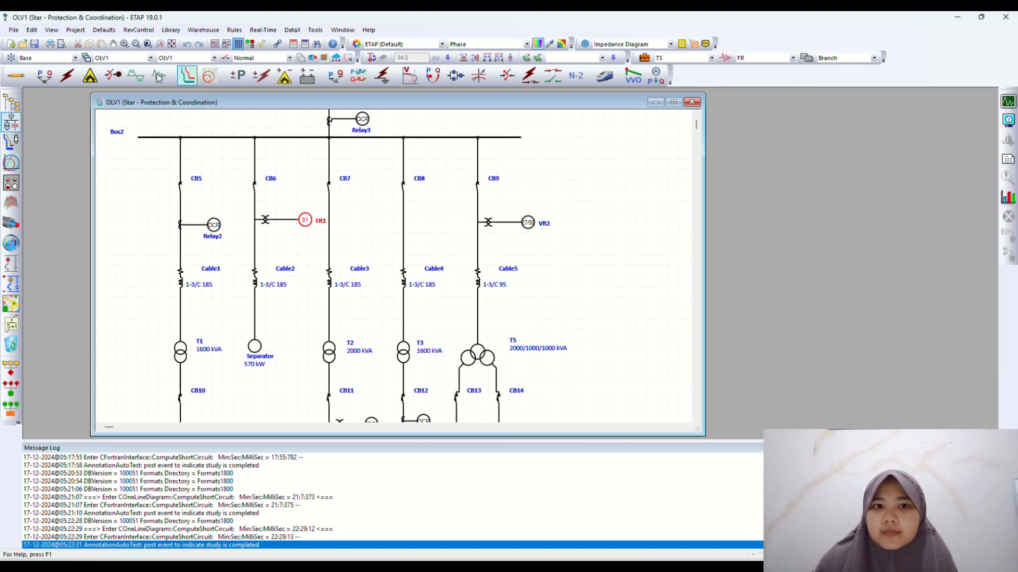
{"action": "left_click", "coordinate": [645, 58]}
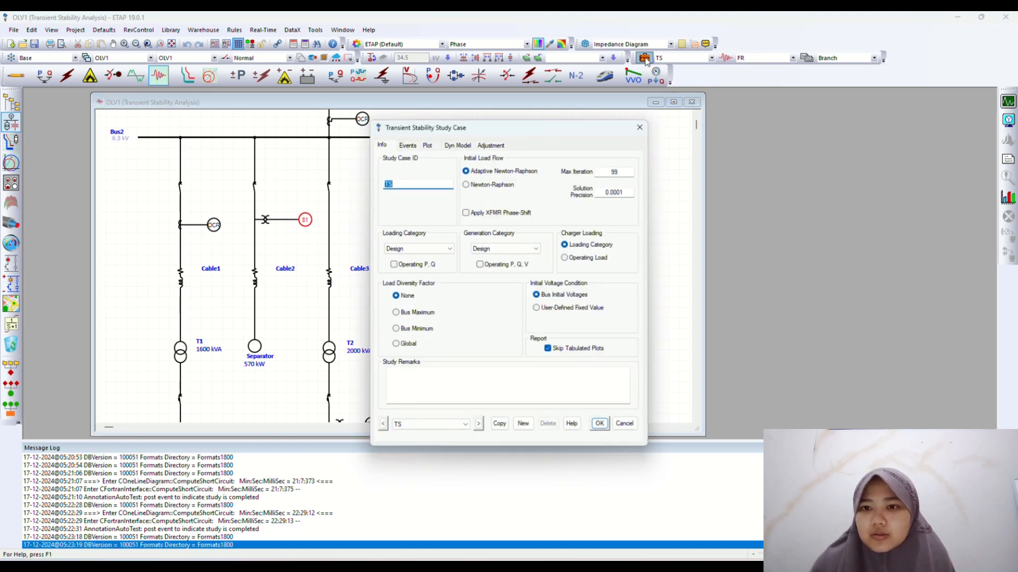
{"action": "left_click", "coordinate": [406, 144]}
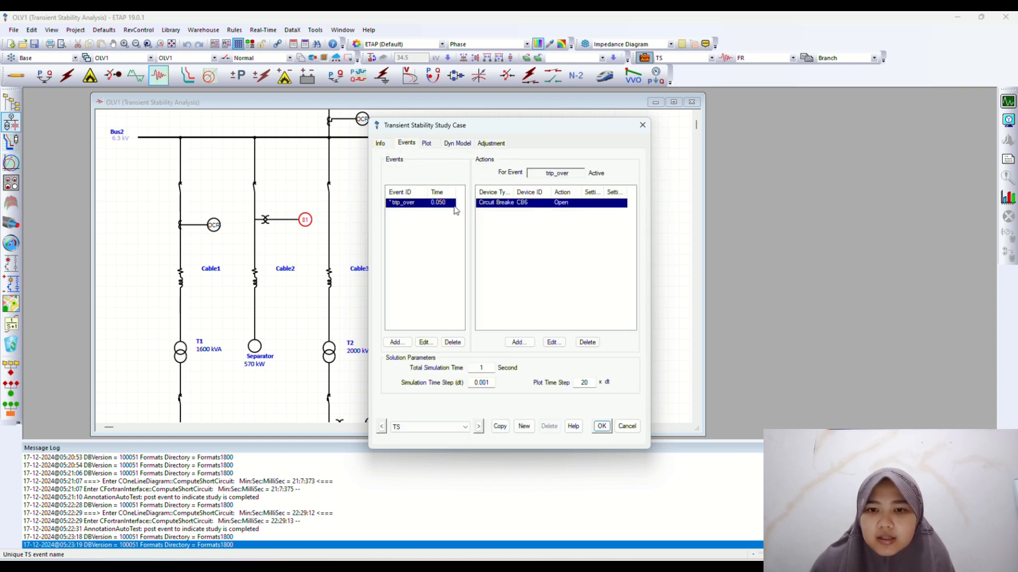
{"action": "left_click", "coordinate": [602, 427]}
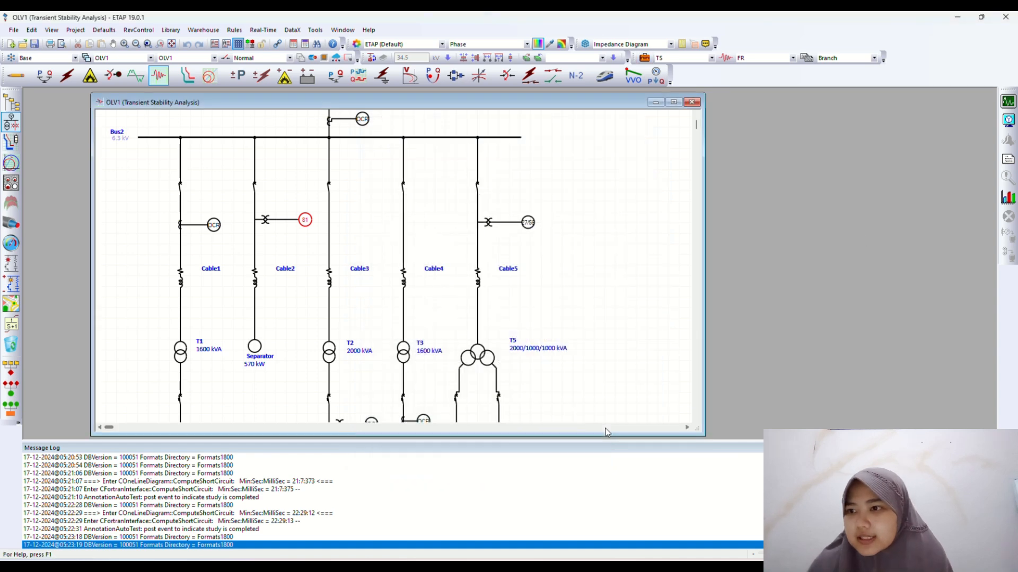
Run the transient stability study, play through its action list against the diagram, and close the list.
{"action": "left_click", "coordinate": [1007, 101]}
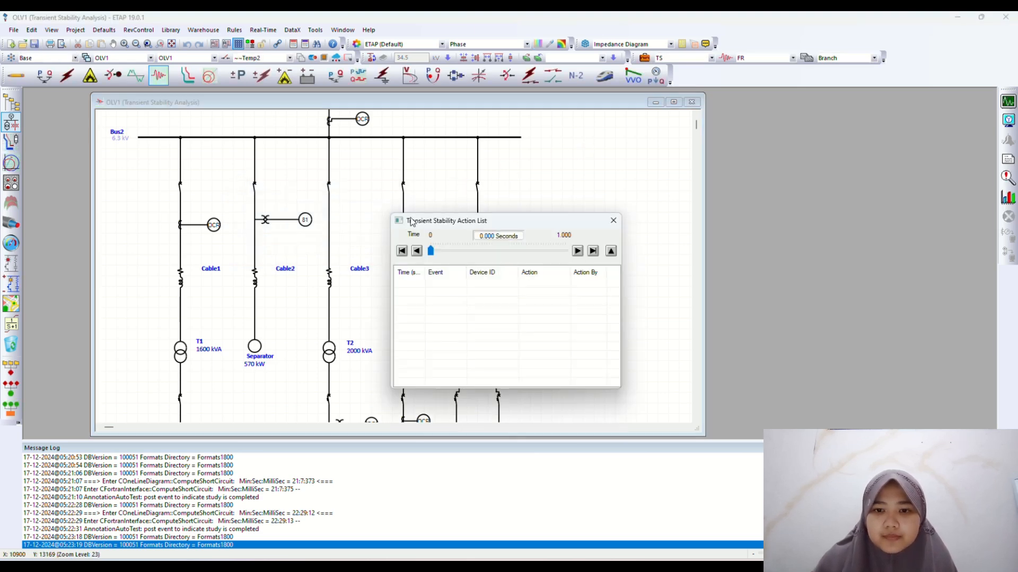
{"action": "left_click", "coordinate": [593, 252]}
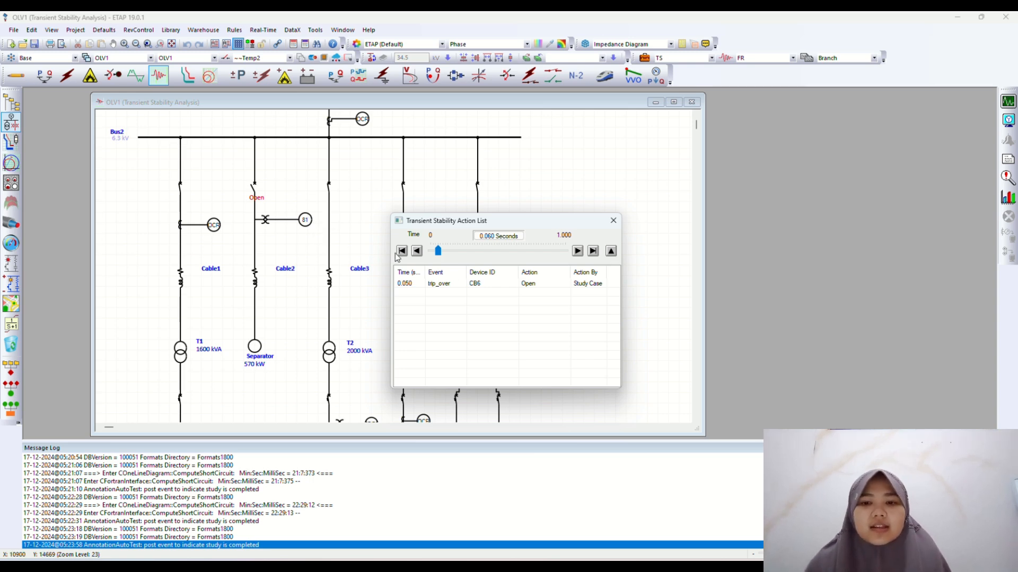
{"action": "left_click", "coordinate": [615, 223]}
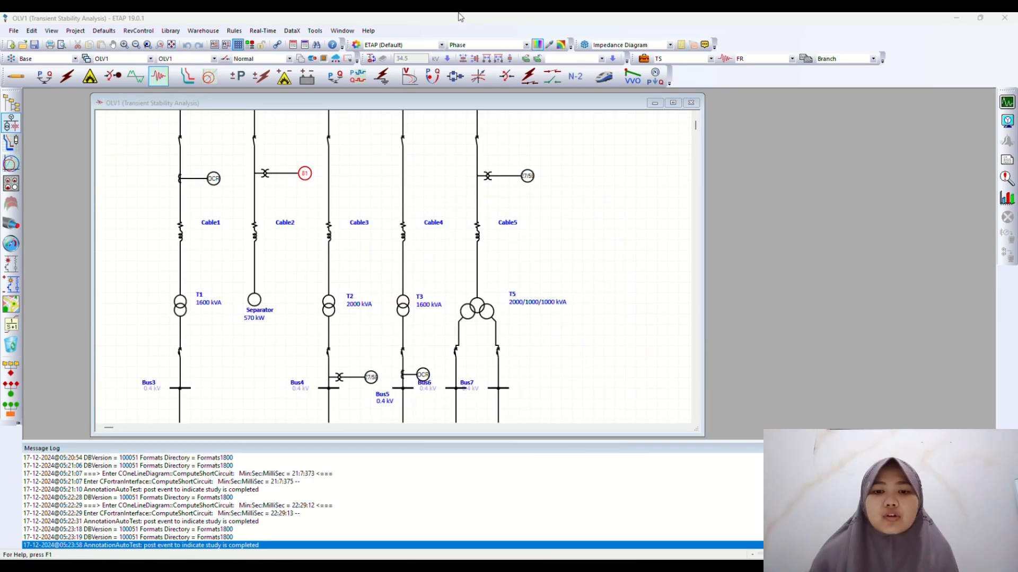
Examine how circuit breaker CB12 and overcurrent relay Relay1 are paired on the feeder above Bus5.
{"action": "scroll", "coordinate": [345, 239], "scroll_direction": "down", "scroll_amount": 3}
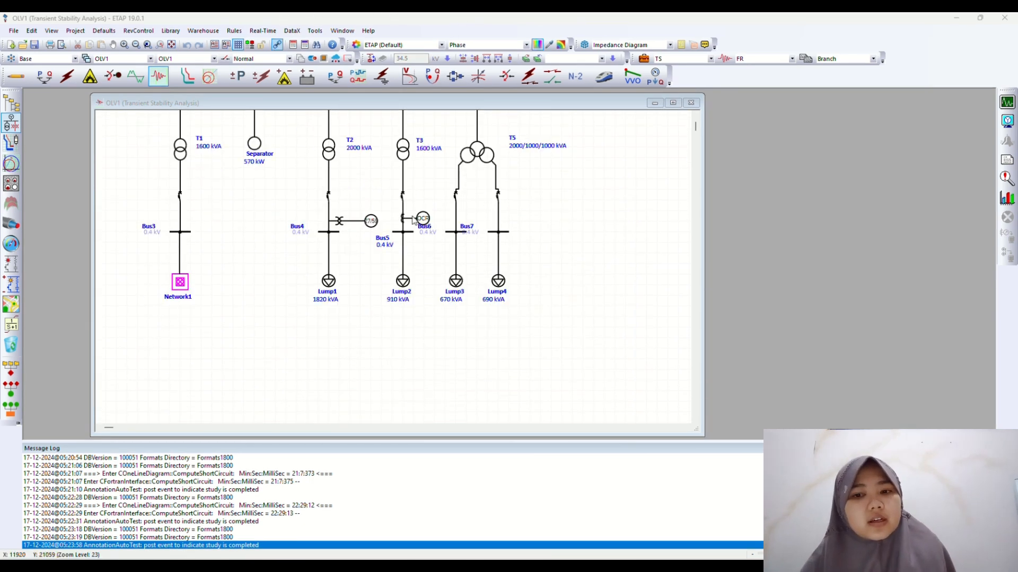
{"action": "scroll", "coordinate": [427, 221], "scroll_direction": "up", "scroll_amount": 1}
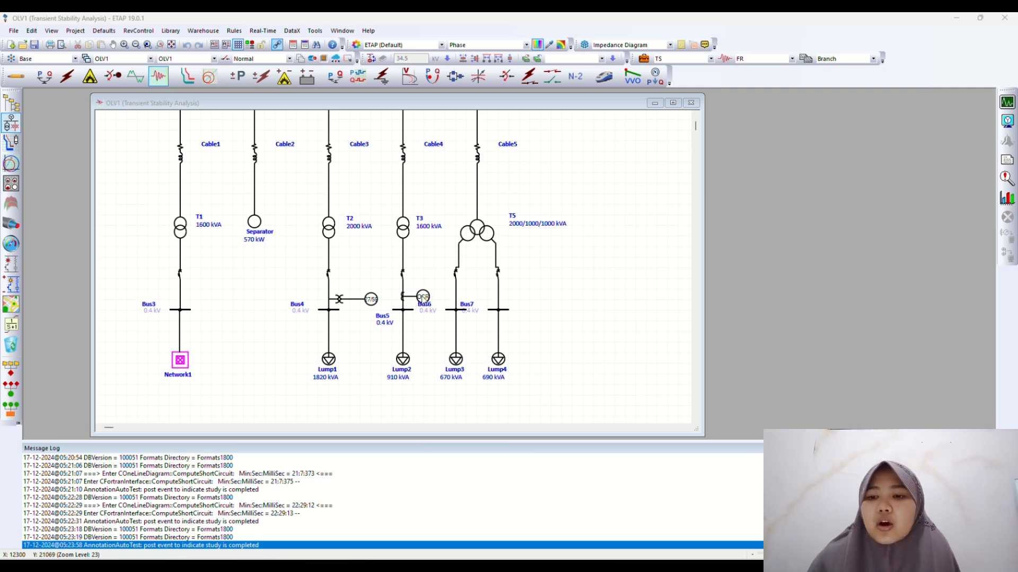
{"action": "left_click", "coordinate": [401, 273]}
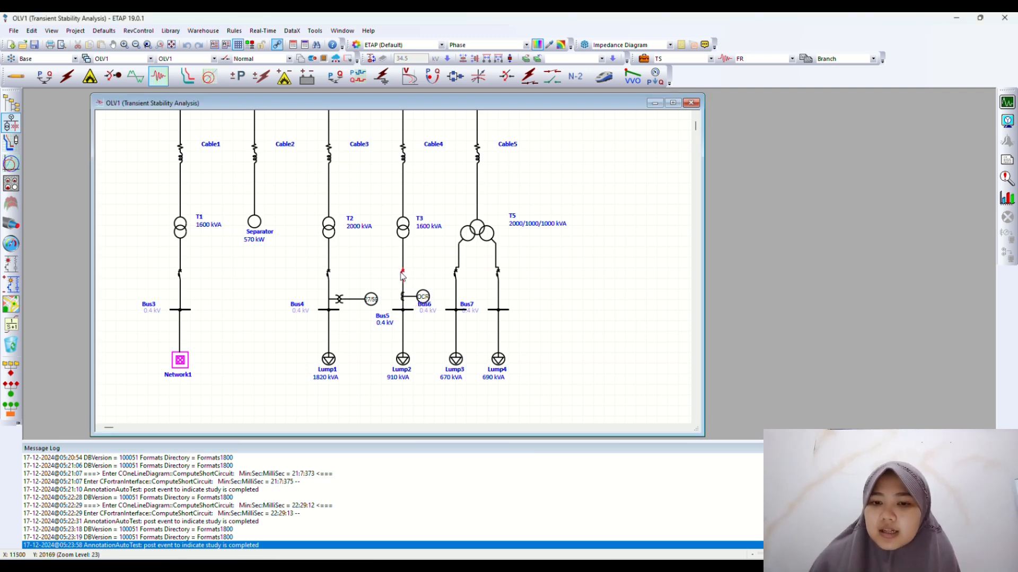
{"action": "left_click", "coordinate": [424, 298]}
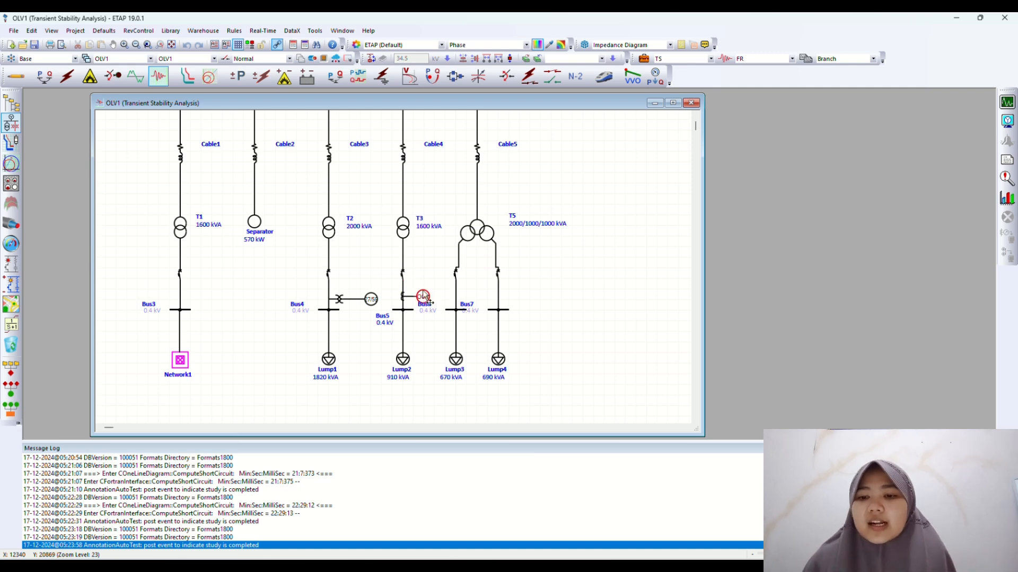
{"action": "left_click", "coordinate": [404, 278]}
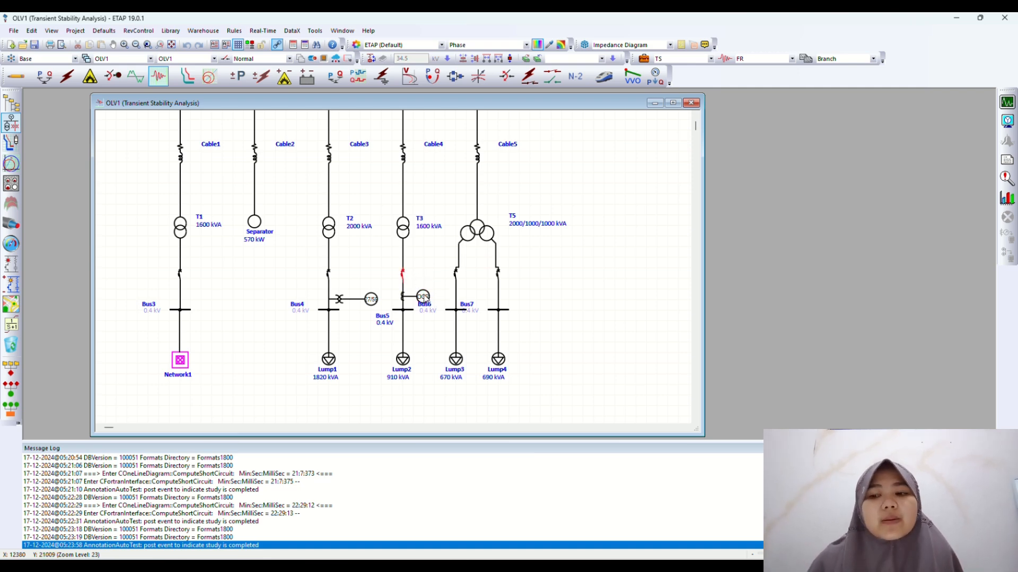
{"action": "left_click", "coordinate": [423, 297]}
{"action": "left_click", "coordinate": [402, 277]}
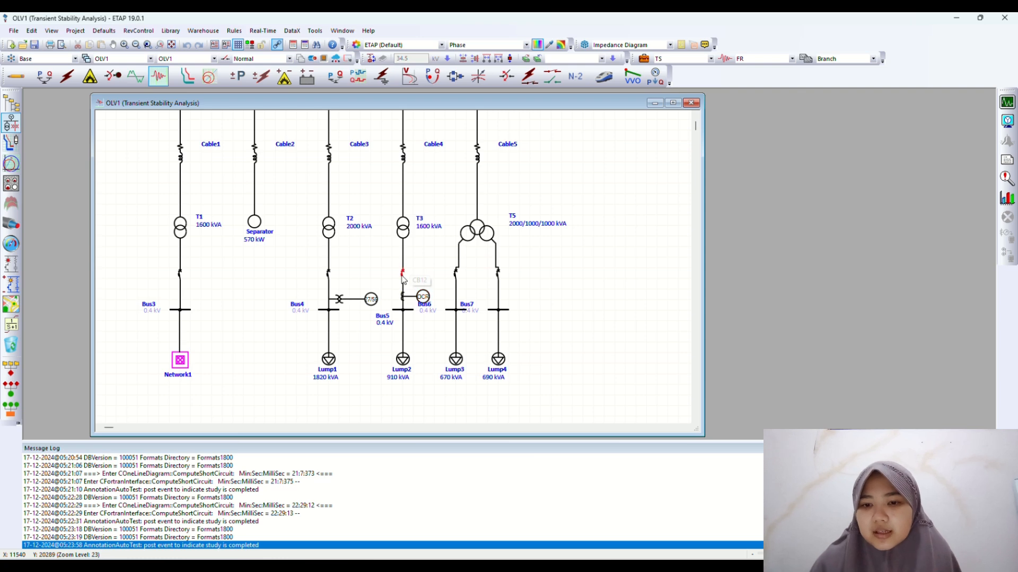
{"action": "left_click", "coordinate": [419, 295]}
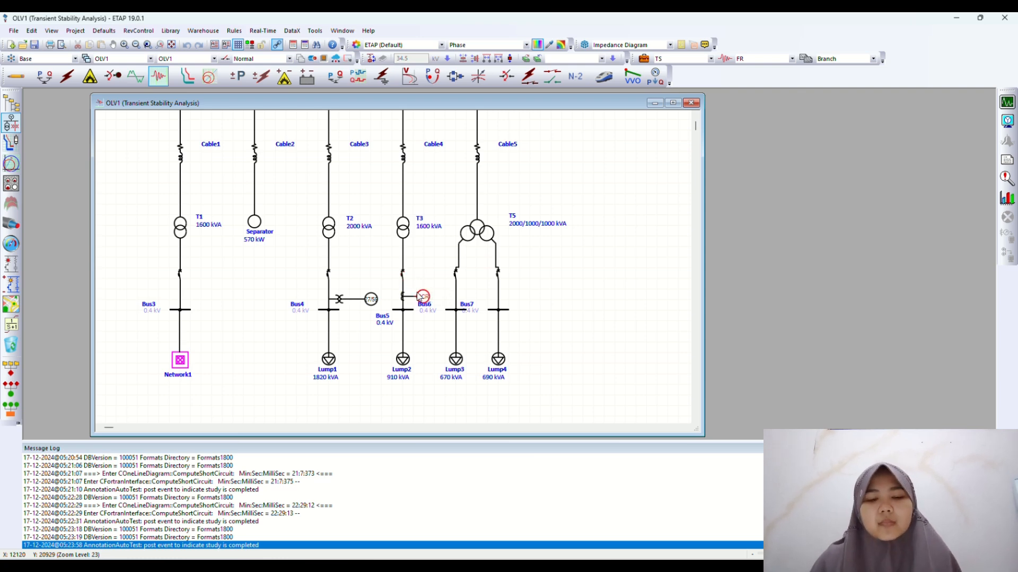
{"action": "left_click", "coordinate": [408, 263]}
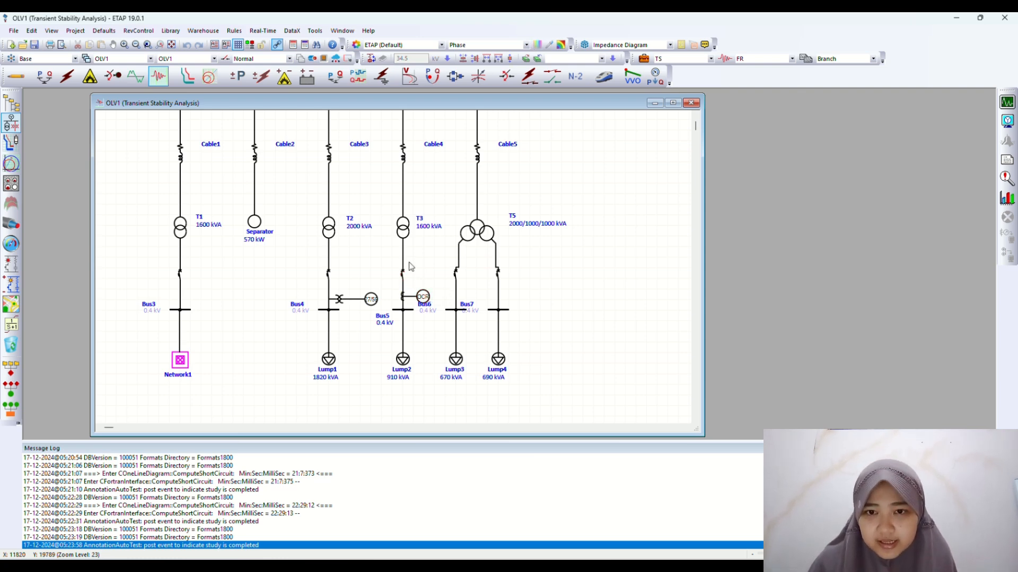
Inspect the potential transformer and voltage relay VR1 above Bus4, and close the relay's properties.
{"action": "left_click", "coordinate": [340, 299]}
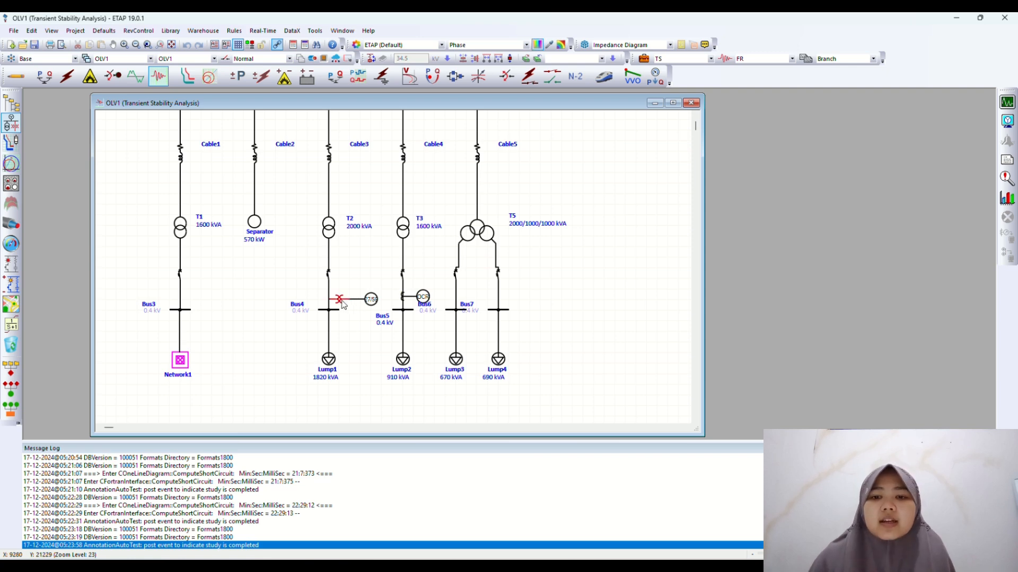
{"action": "left_click", "coordinate": [369, 301]}
{"action": "double_click", "coordinate": [369, 301]}
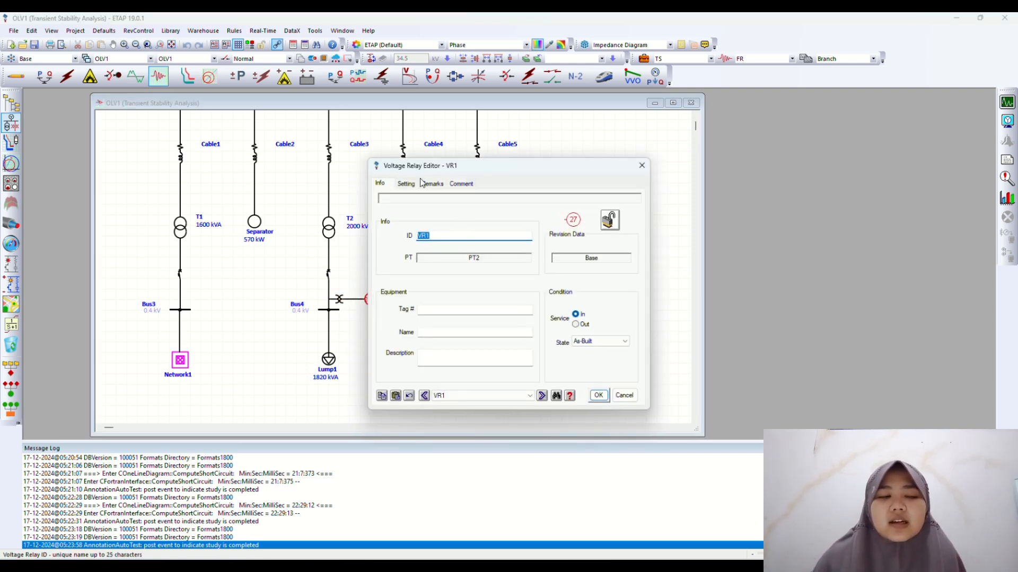
{"action": "left_click", "coordinate": [640, 166]}
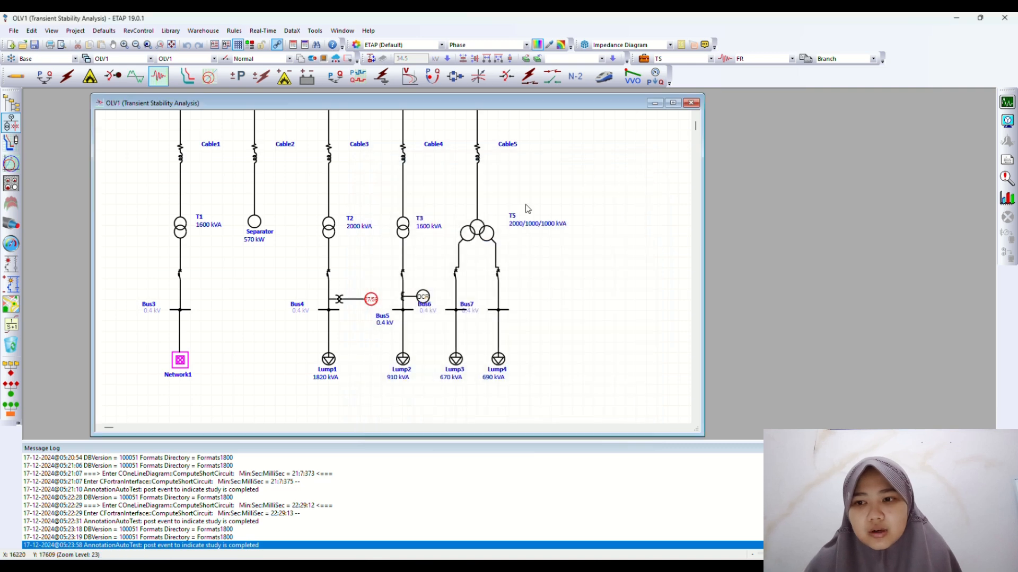
Inspect potential transformer PT3 and the over- and undervoltage interlock settings of voltage relay VR2 on the Cable5 feeder, closing each editor.
{"action": "scroll", "coordinate": [490, 213], "scroll_direction": "up", "scroll_amount": 4}
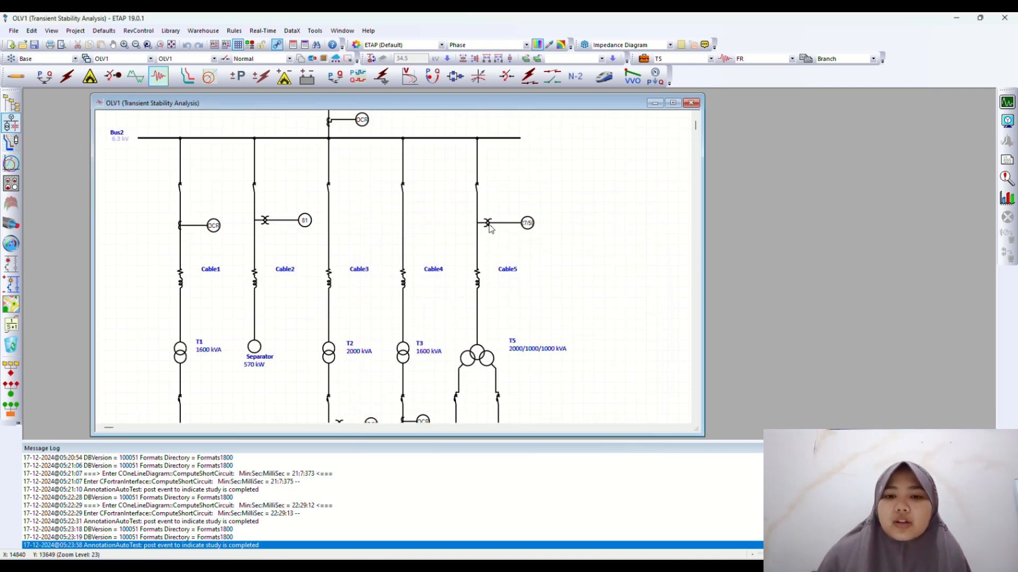
{"action": "double_click", "coordinate": [488, 225]}
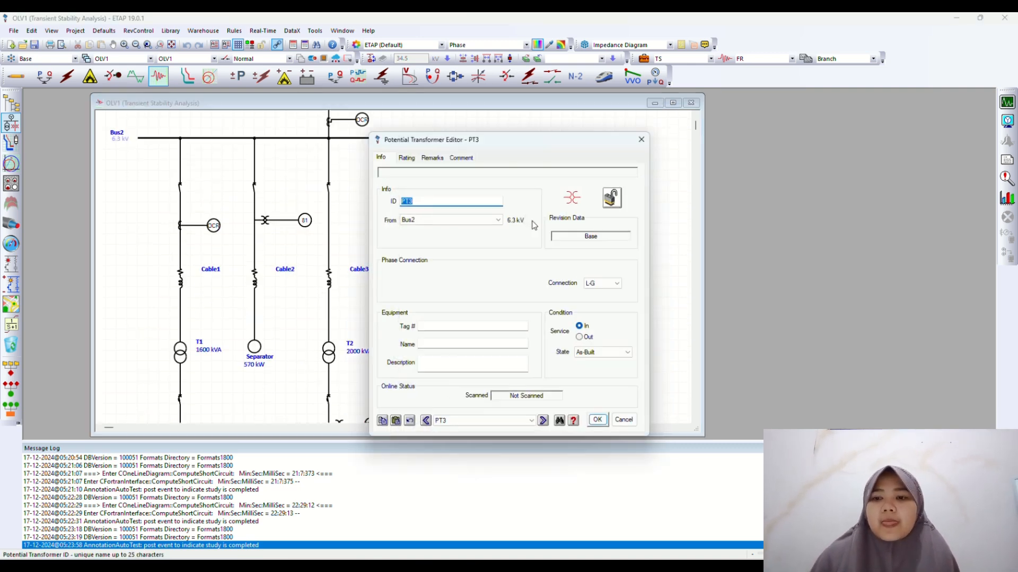
{"action": "left_click", "coordinate": [641, 139]}
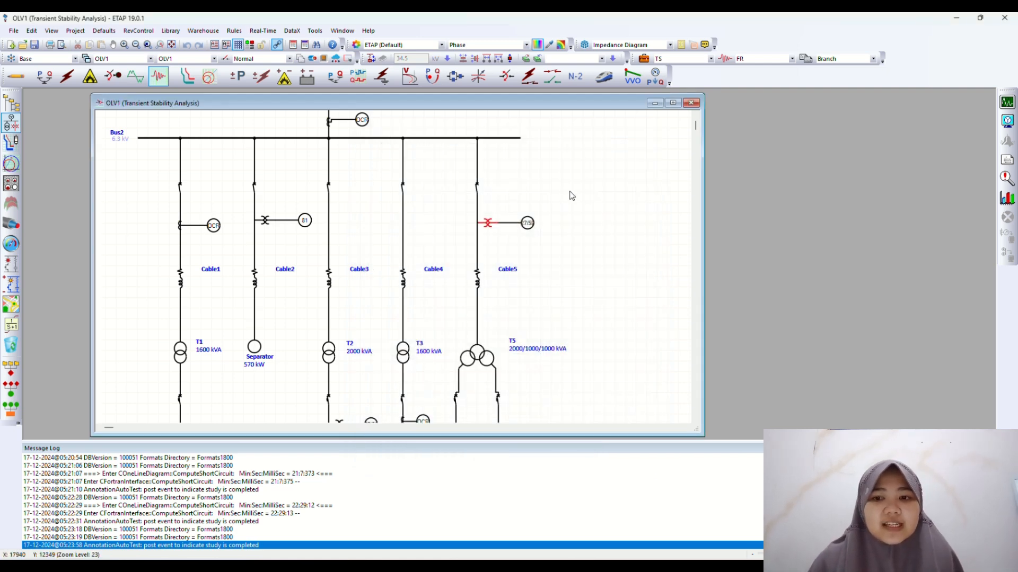
{"action": "double_click", "coordinate": [528, 225]}
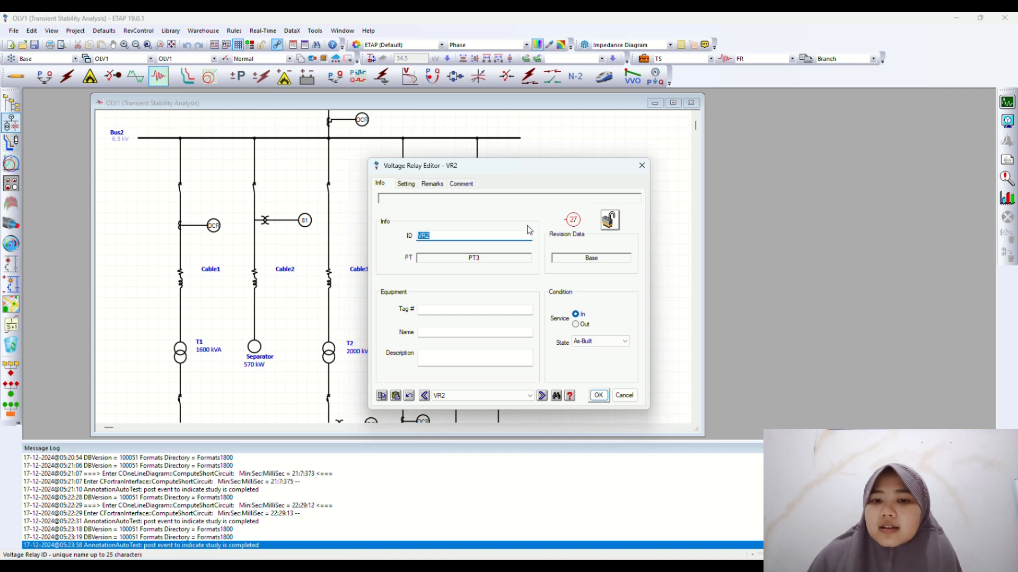
{"action": "left_click", "coordinate": [409, 189]}
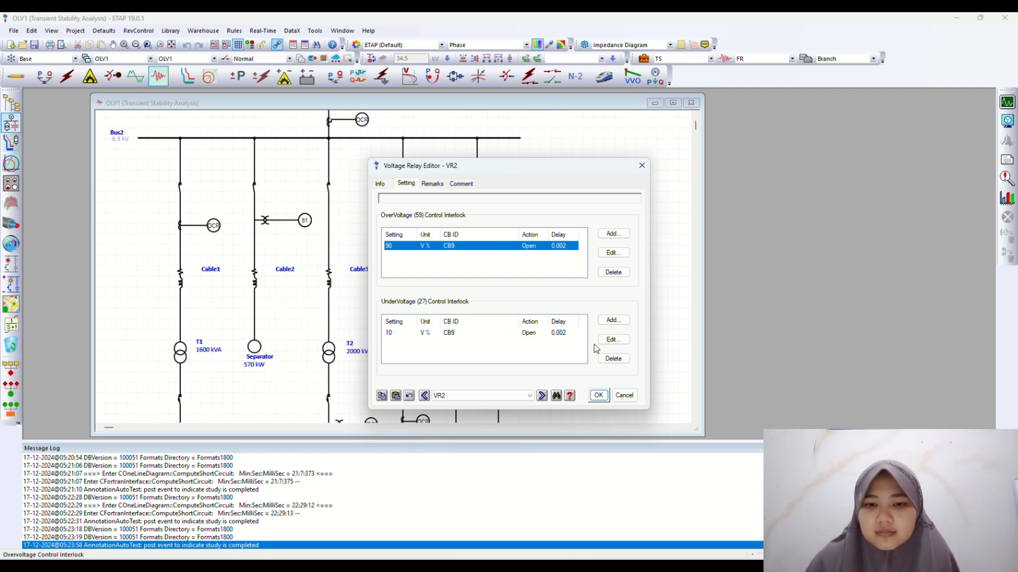
{"action": "left_click", "coordinate": [631, 397]}
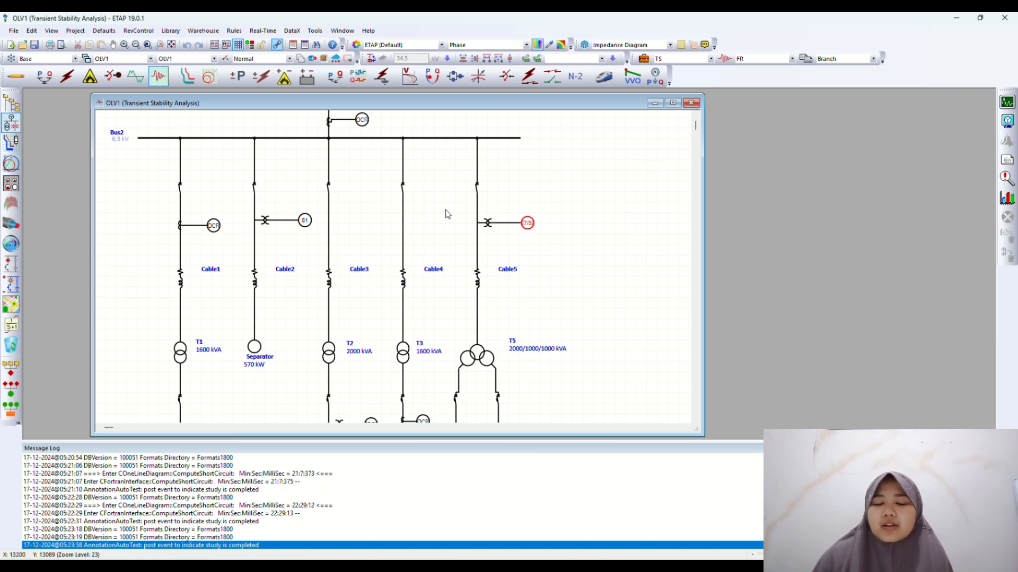
Review frequency relay FR1's over- and underfrequency interlock settings, close them, and locate its potential transformer and breaker CB6 on the Cable2 feeder.
{"action": "double_click", "coordinate": [304, 220]}
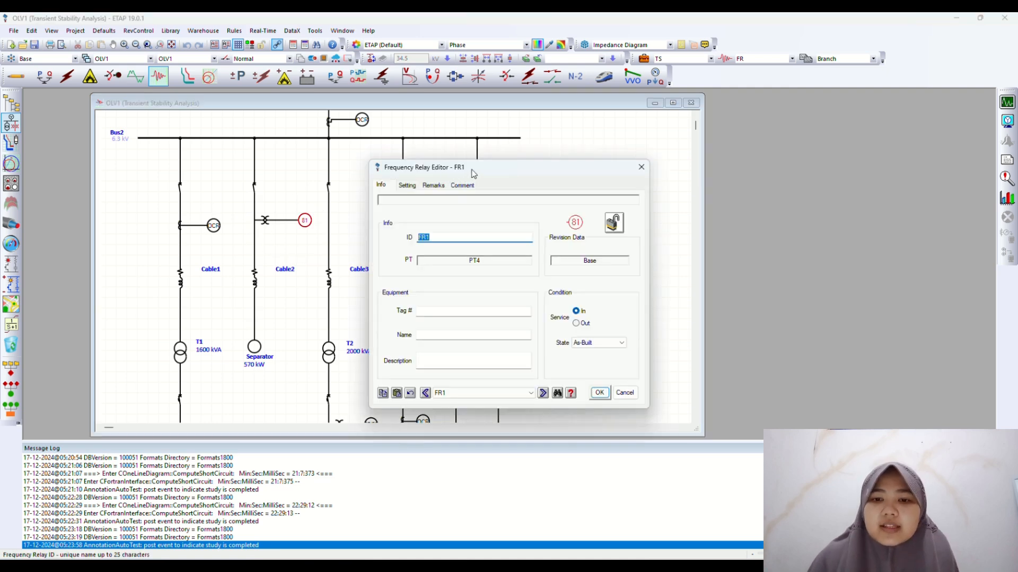
{"action": "left_click", "coordinate": [641, 167]}
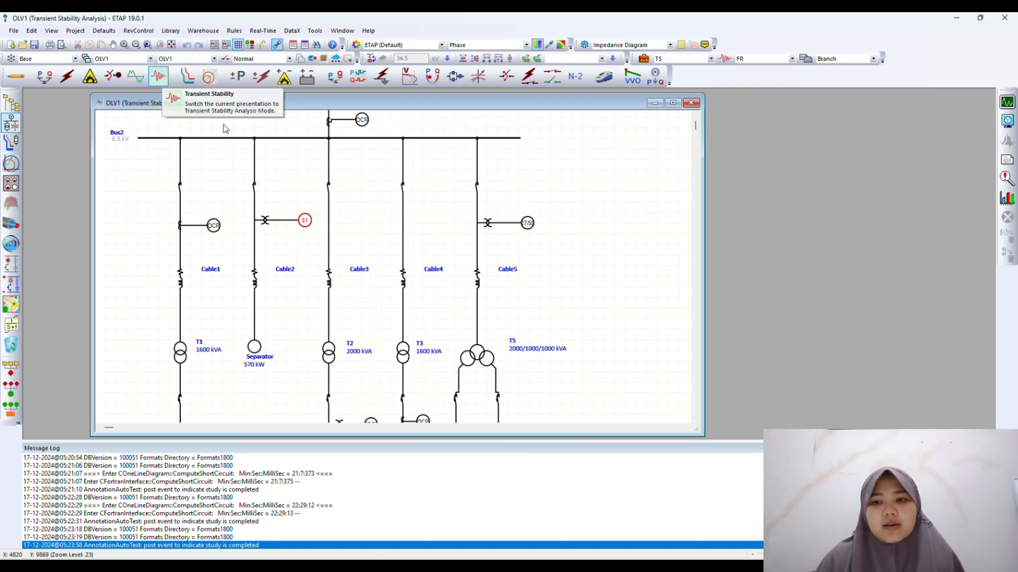
{"action": "double_click", "coordinate": [304, 219]}
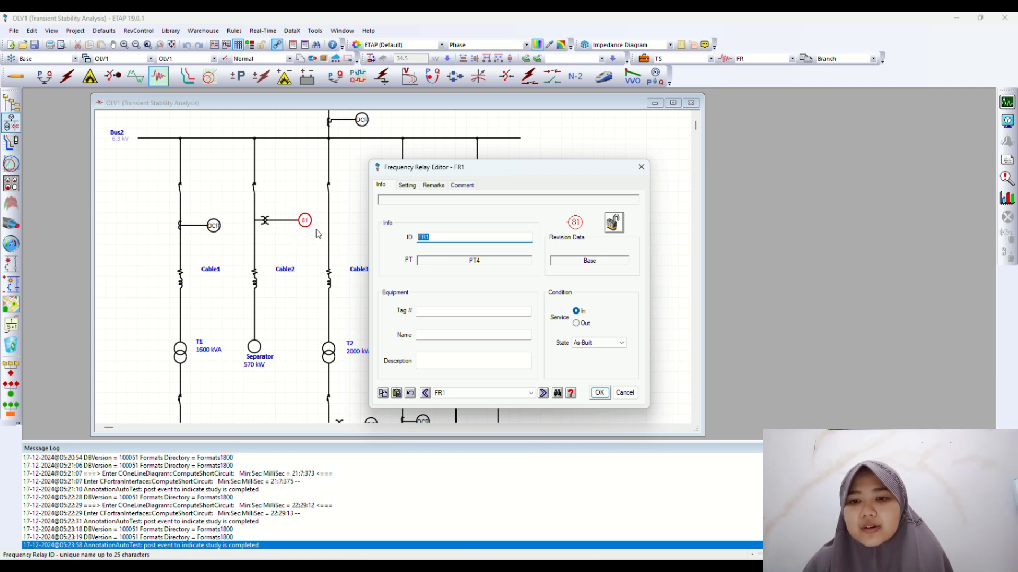
{"action": "left_click", "coordinate": [417, 190]}
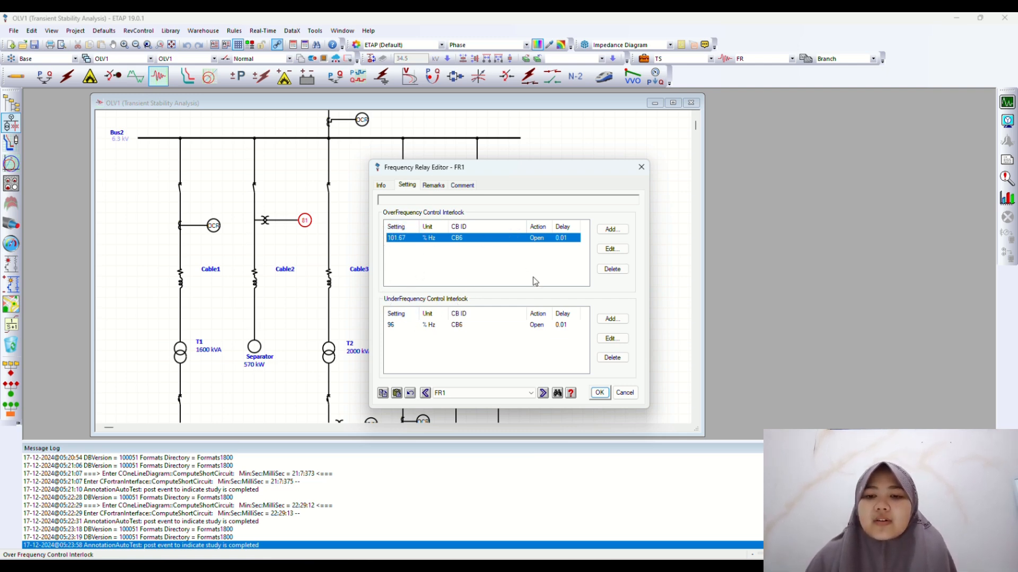
{"action": "left_click", "coordinate": [629, 393]}
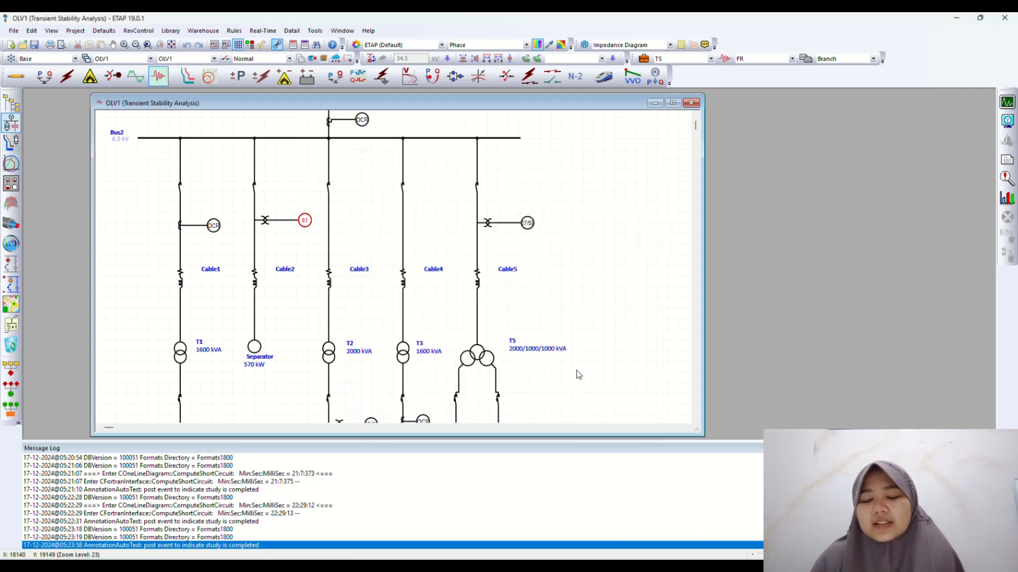
{"action": "left_click", "coordinate": [265, 223]}
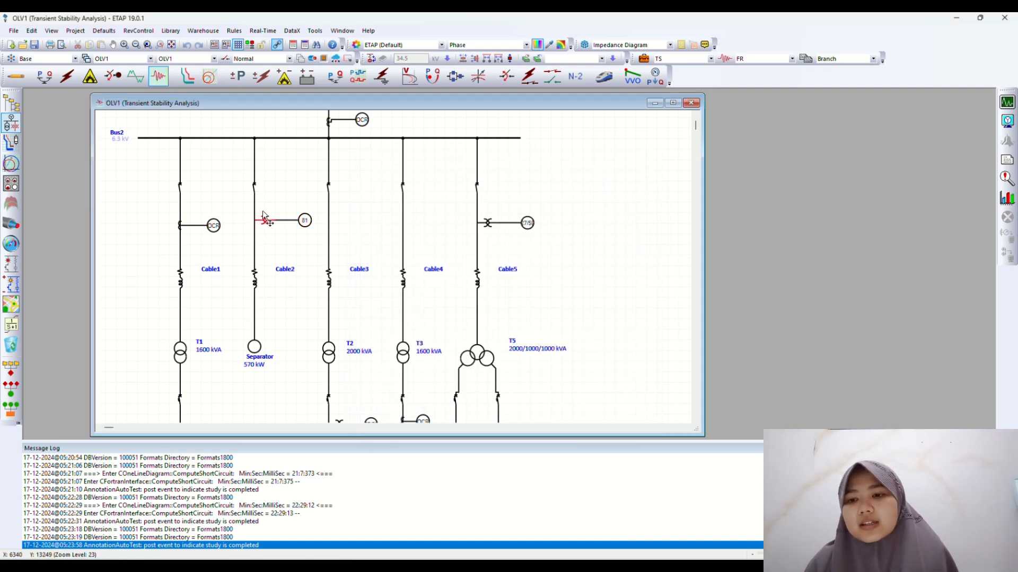
{"action": "left_click", "coordinate": [253, 188]}
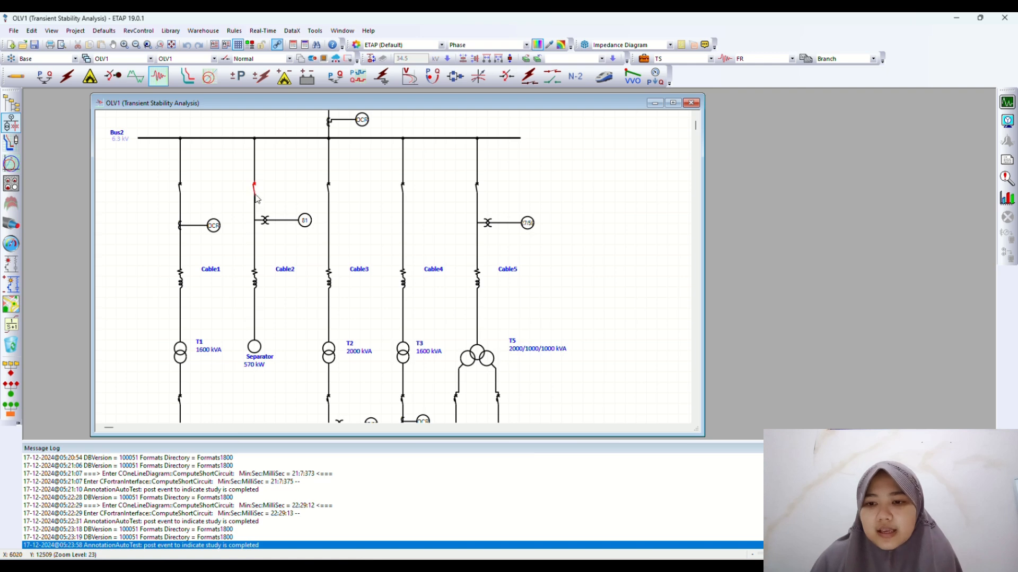